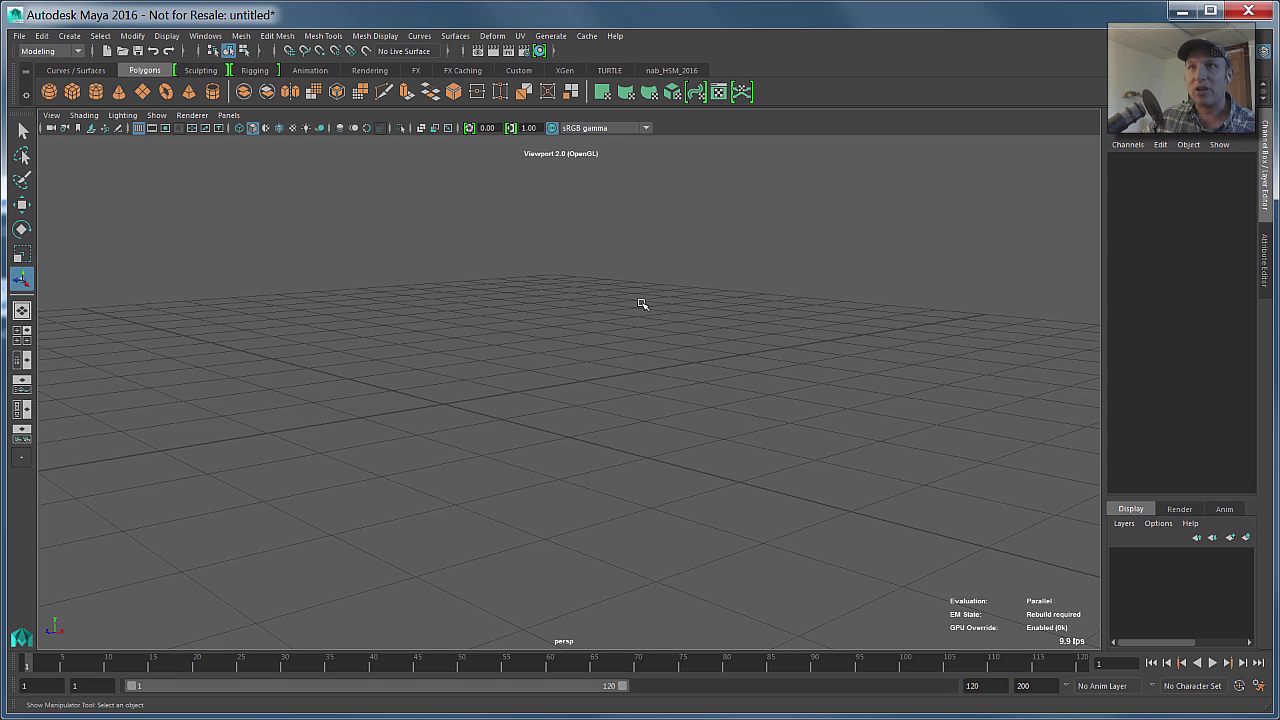
Step: Create a polygon cube at the origin and move its in-view editor clear of it
click(80, 100)
alt+middle_drag(434, 331, 603, 385)
alt+drag(603, 385, 632, 361)
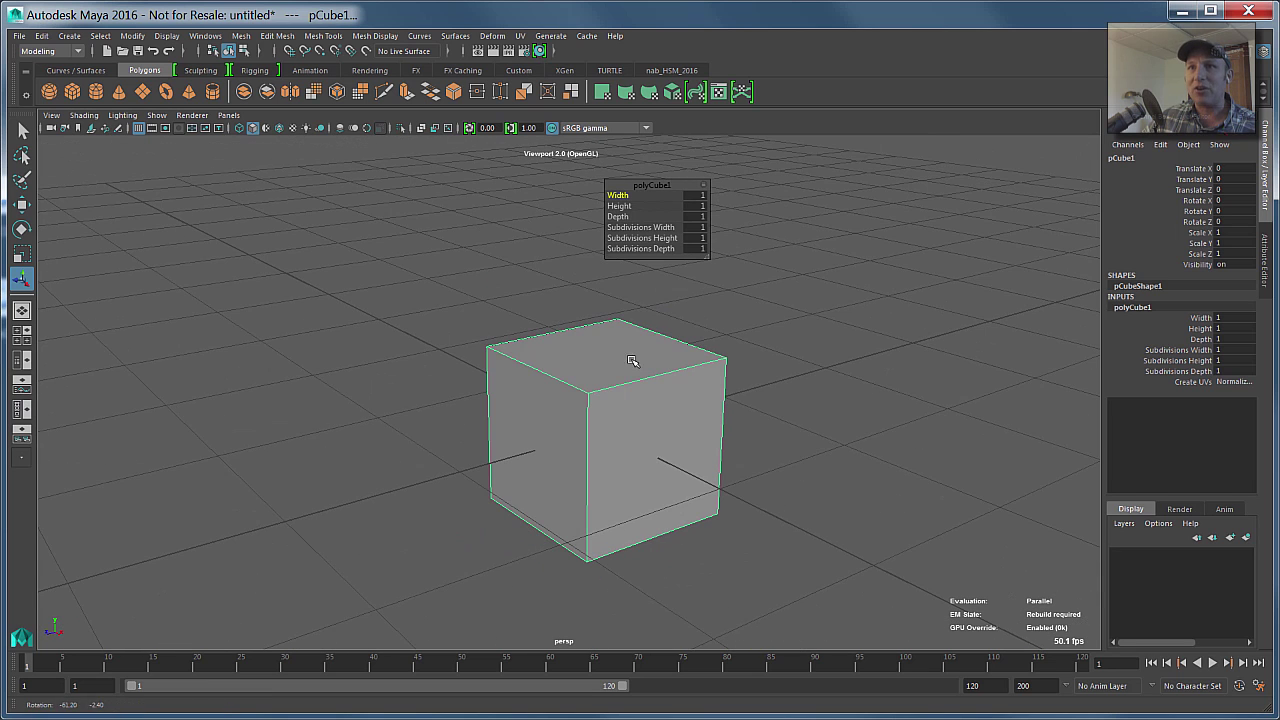
drag(656, 185, 815, 196)
alt+drag(600, 246, 846, 309)
alt+drag(380, 348, 559, 361)
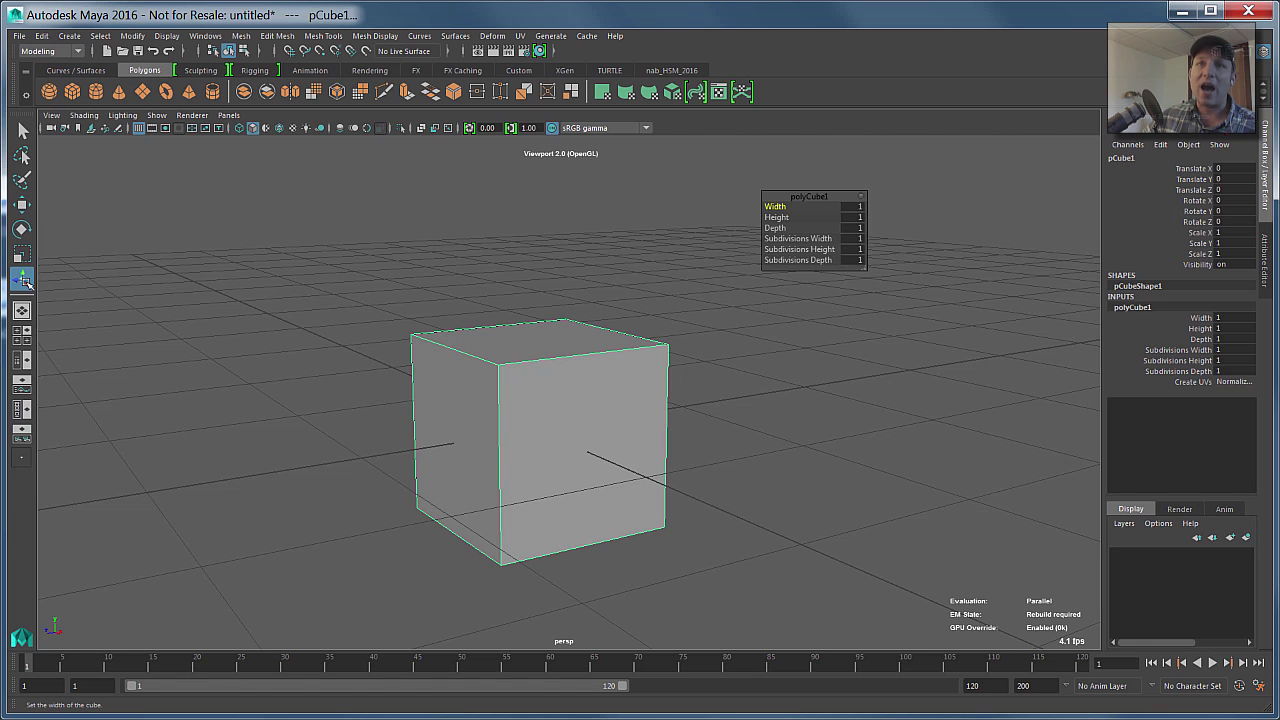
Step: Hide the cube's in-view editor with the Select tool and bring it back with the Show Manipulator tool
click(22, 131)
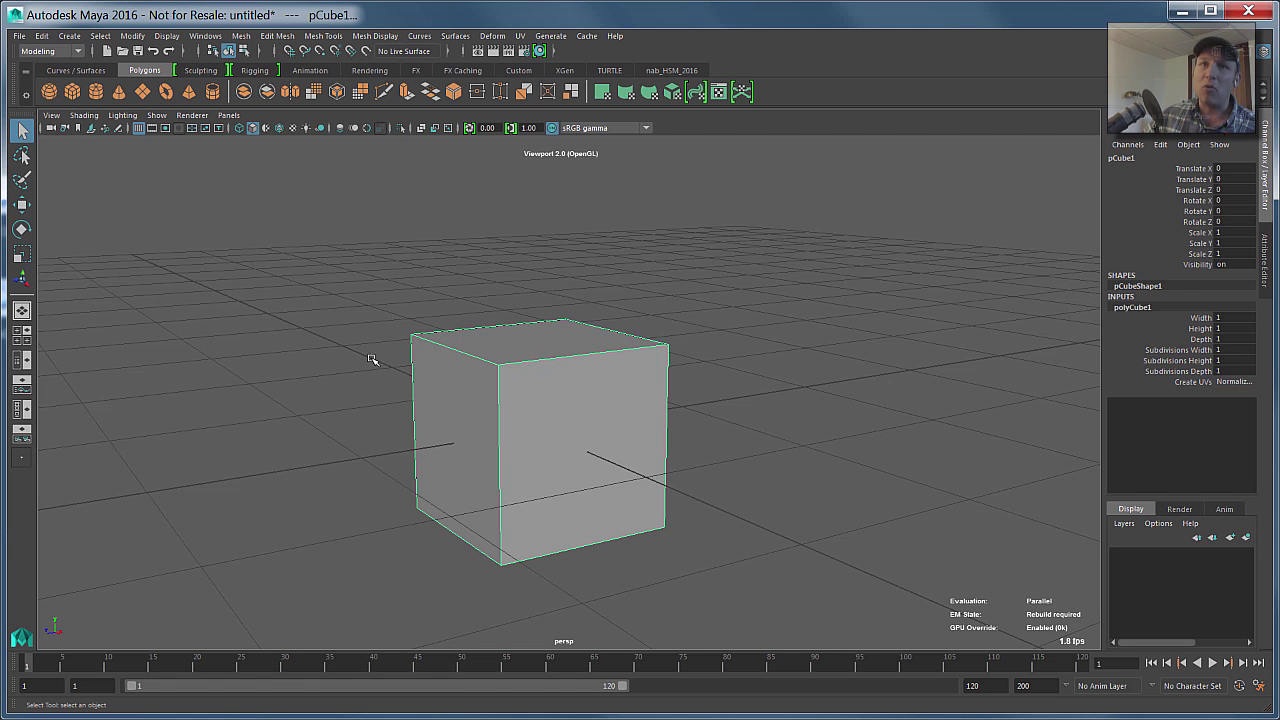
click(22, 279)
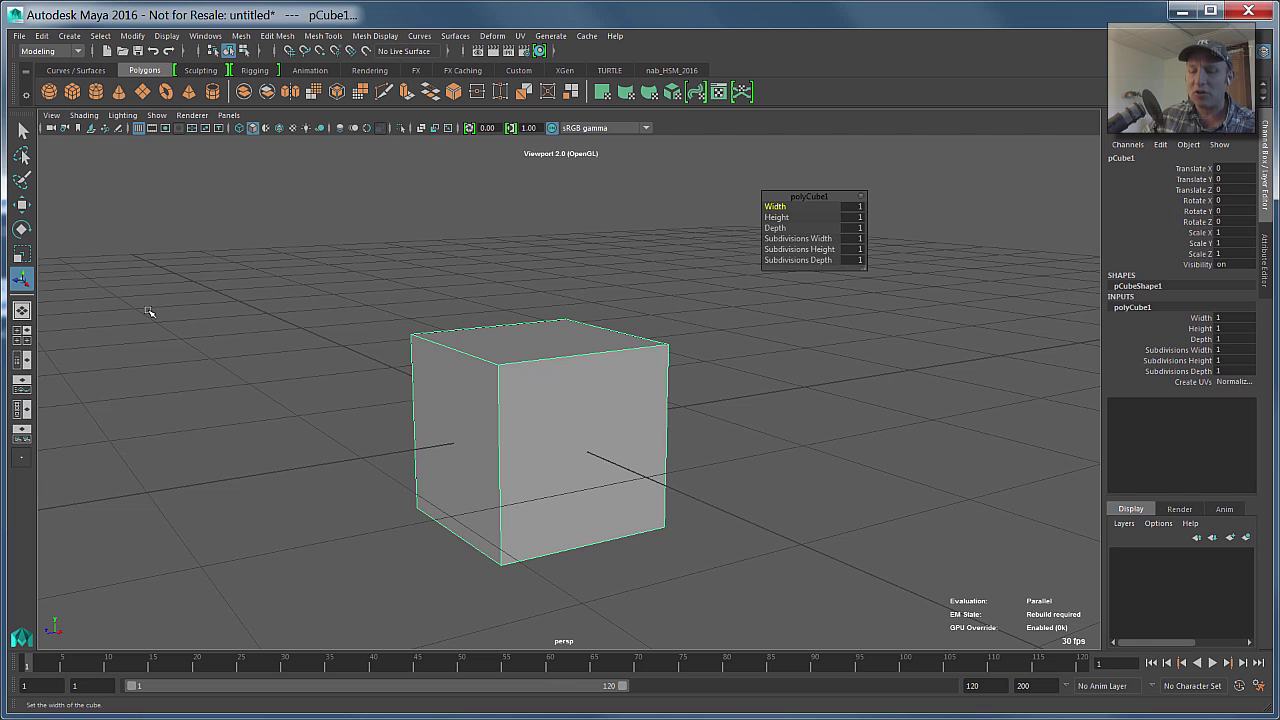
alt+drag(329, 314, 698, 335)
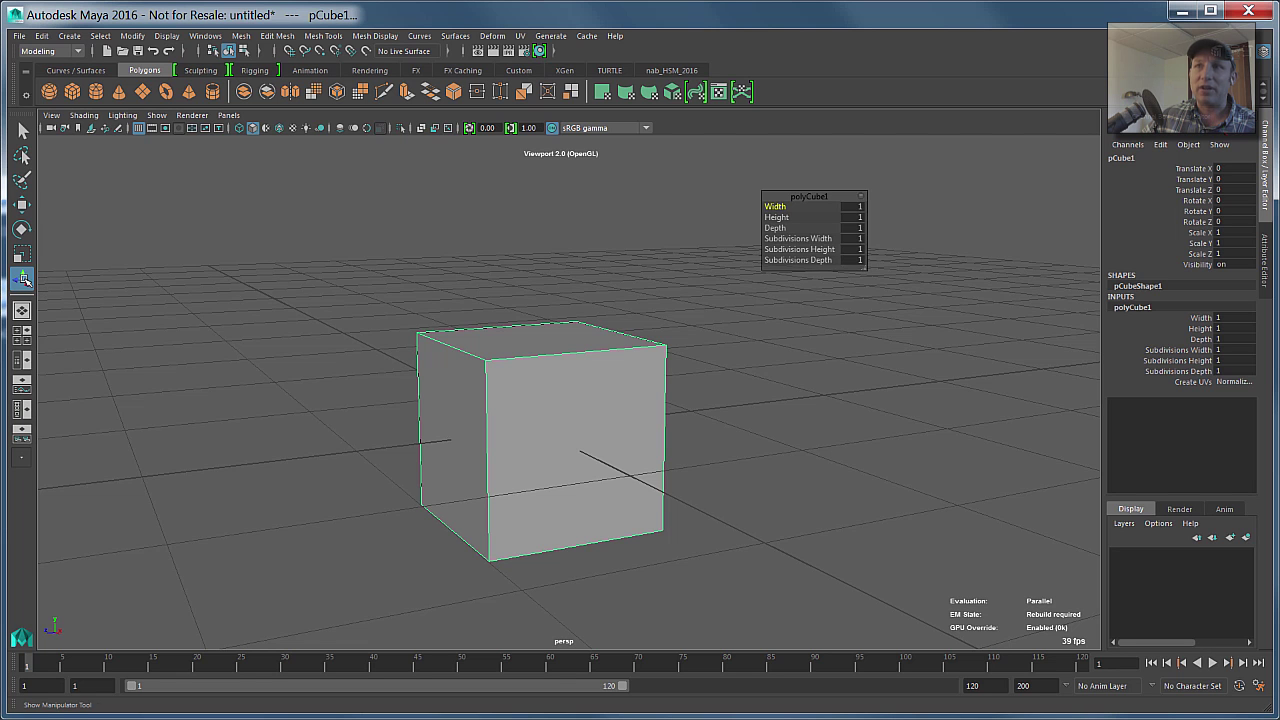
Step: Reposition the cube's in-view editor and enlarge it so its attributes are easy to read
drag(796, 198, 744, 195)
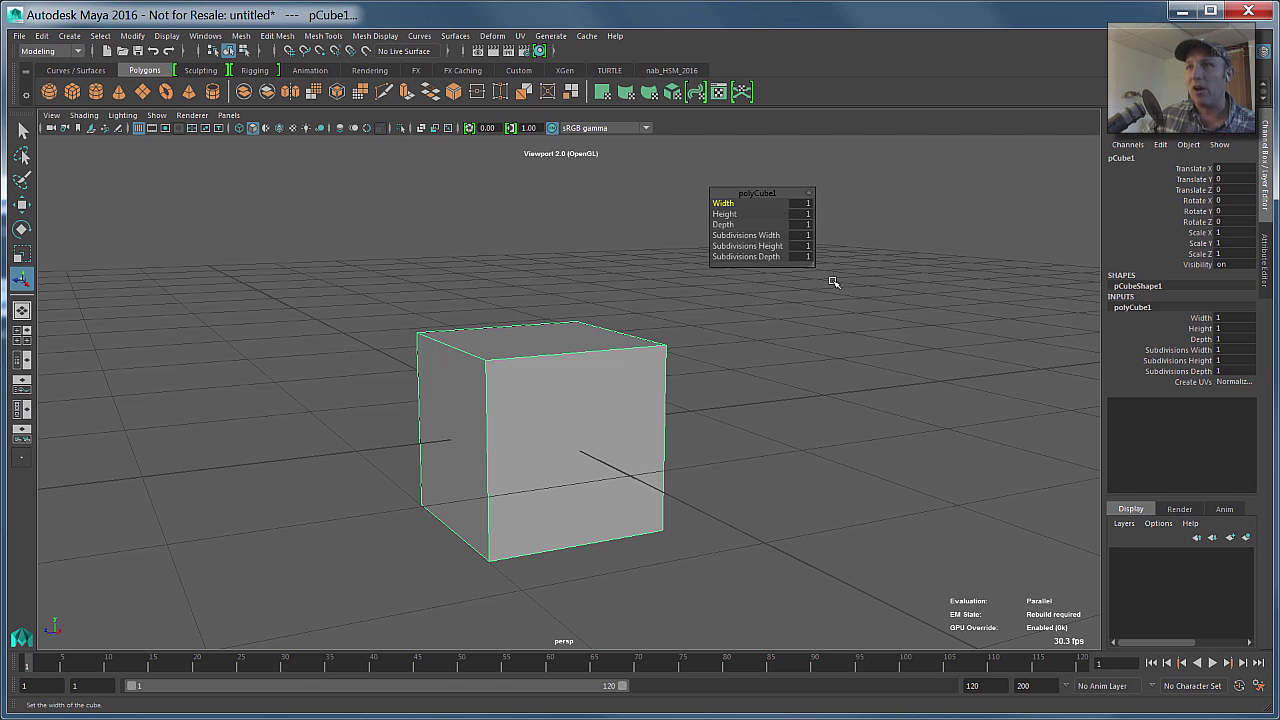
drag(809, 268, 940, 500)
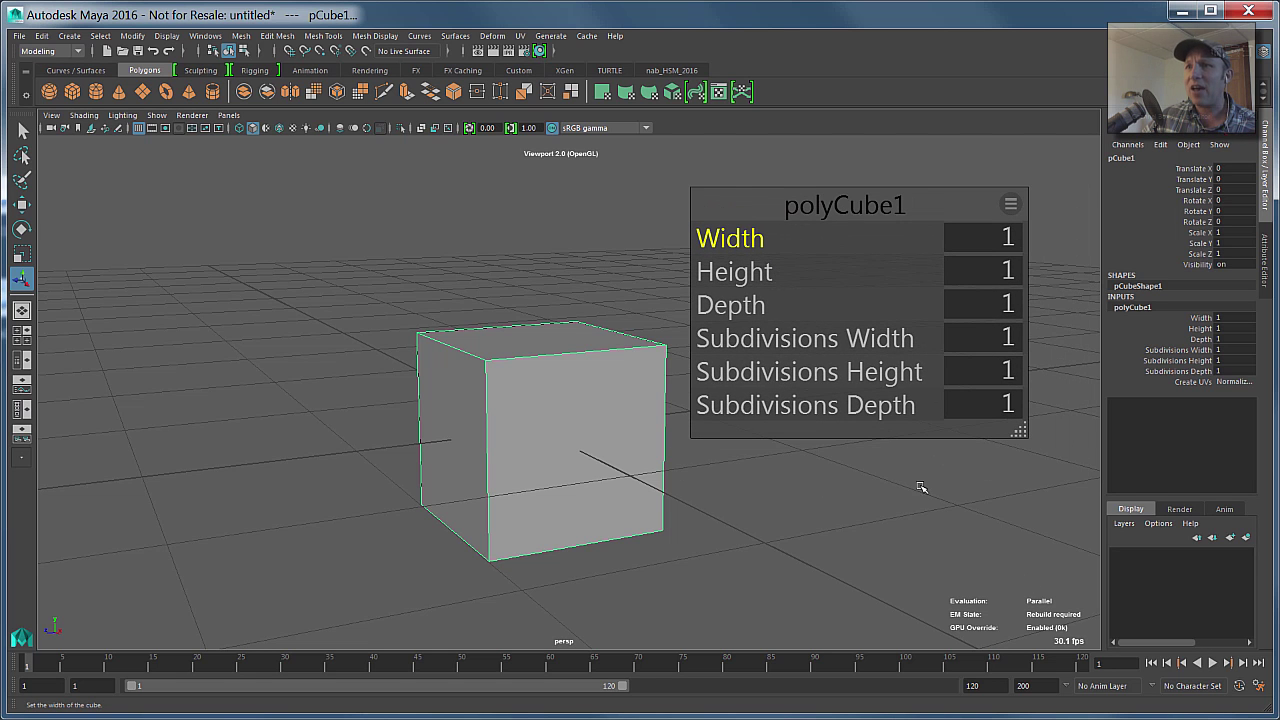
alt+drag(511, 437, 972, 448)
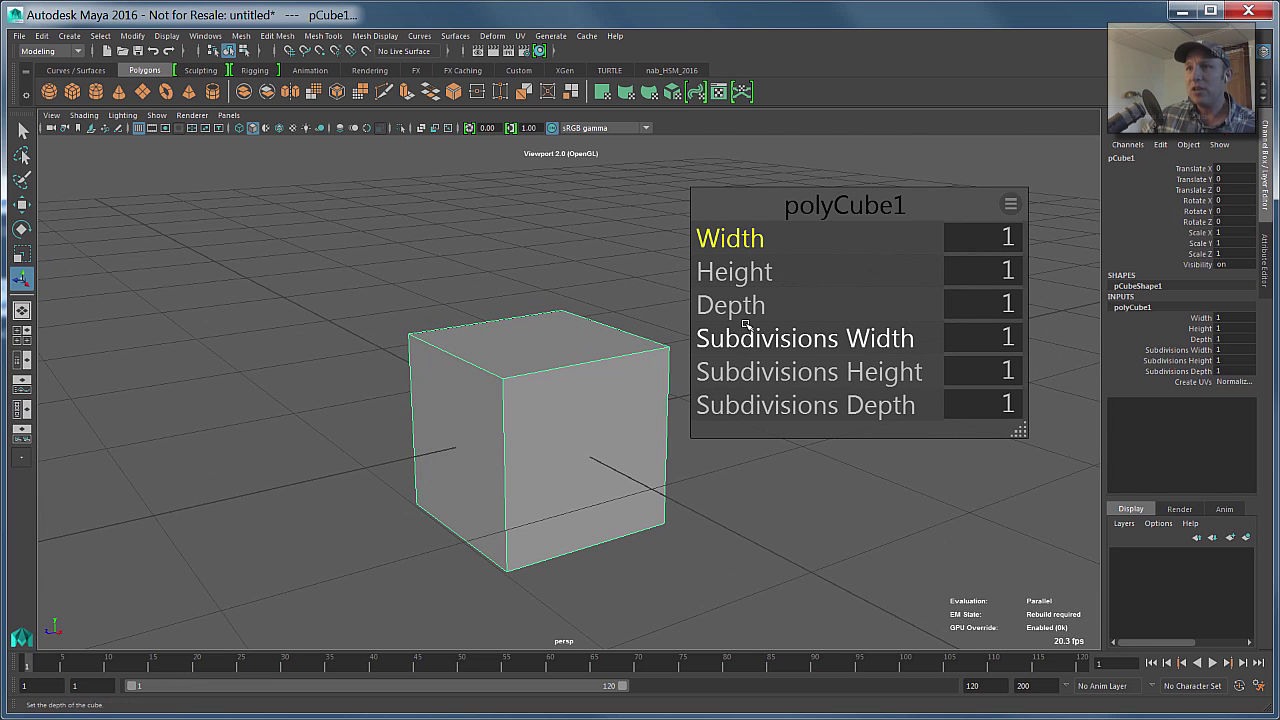
Step: Set the cube's depth to 2.2 and shift its in-view editor slightly
drag(738, 306, 745, 312)
alt+drag(486, 313, 643, 281)
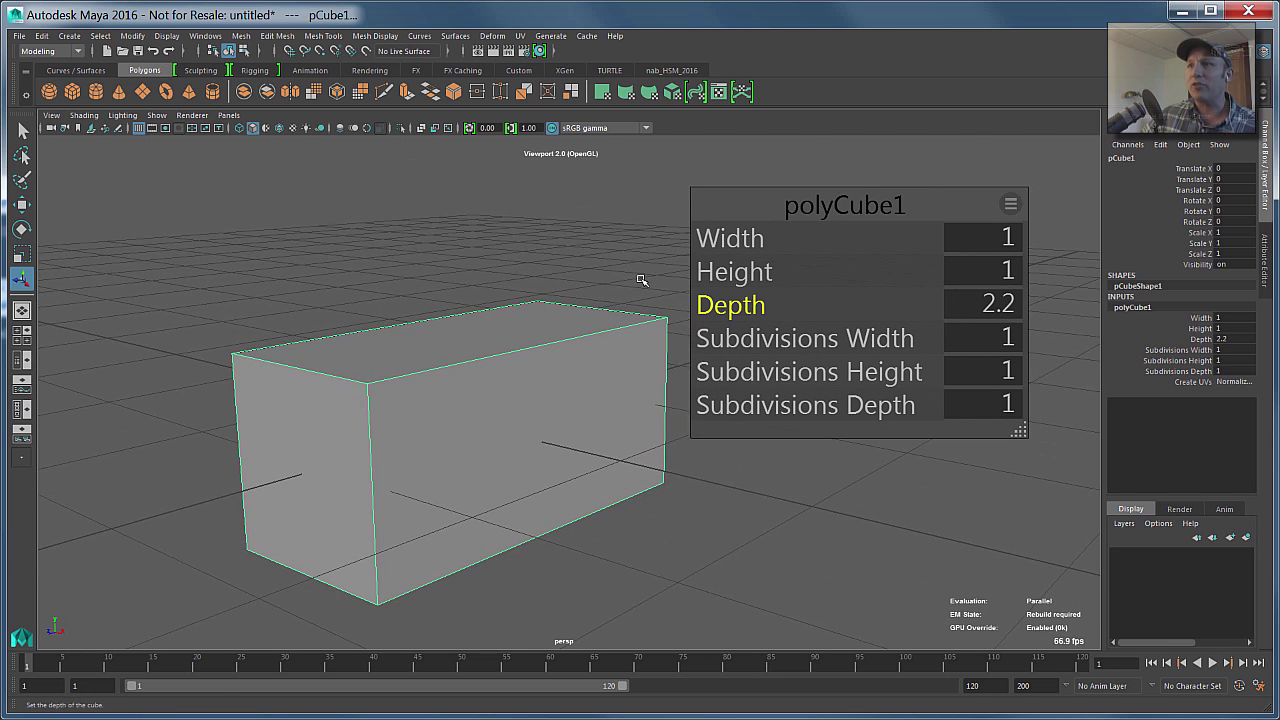
drag(866, 203, 876, 186)
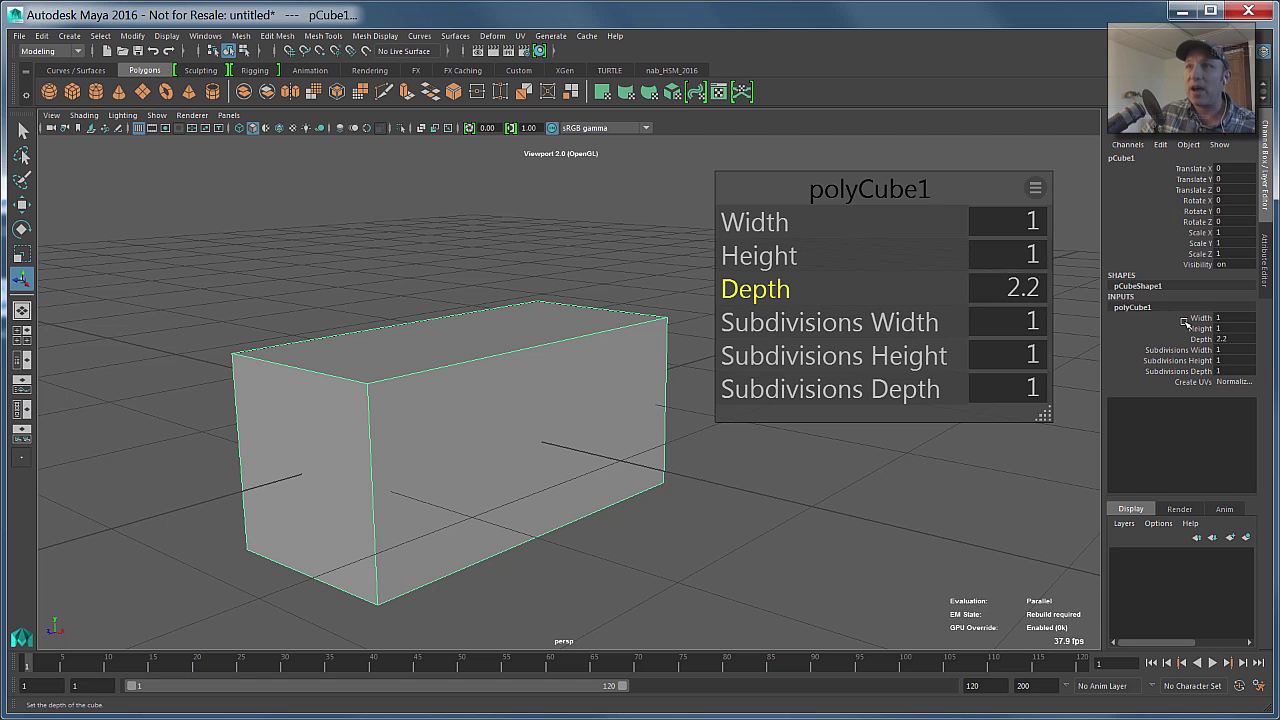
mouse_move(928, 185)
mouse_down()
mouse_move(903, 182)
mouse_move(940, 182)
mouse_move(925, 180)
mouse_up()
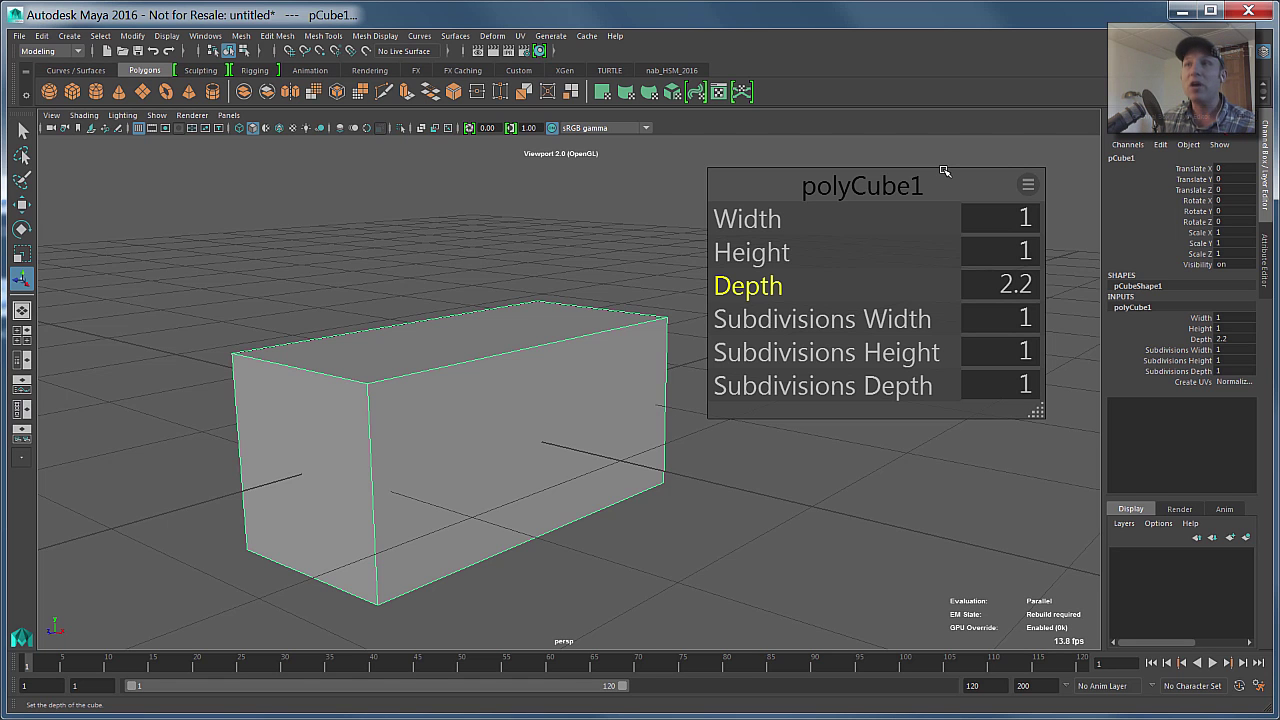
Step: Extrude all faces of the box with a Local Translate Z of 0.6
alt+right_drag(457, 434, 445, 406)
right_drag(503, 370, 443, 314)
drag(330, 262, 700, 590)
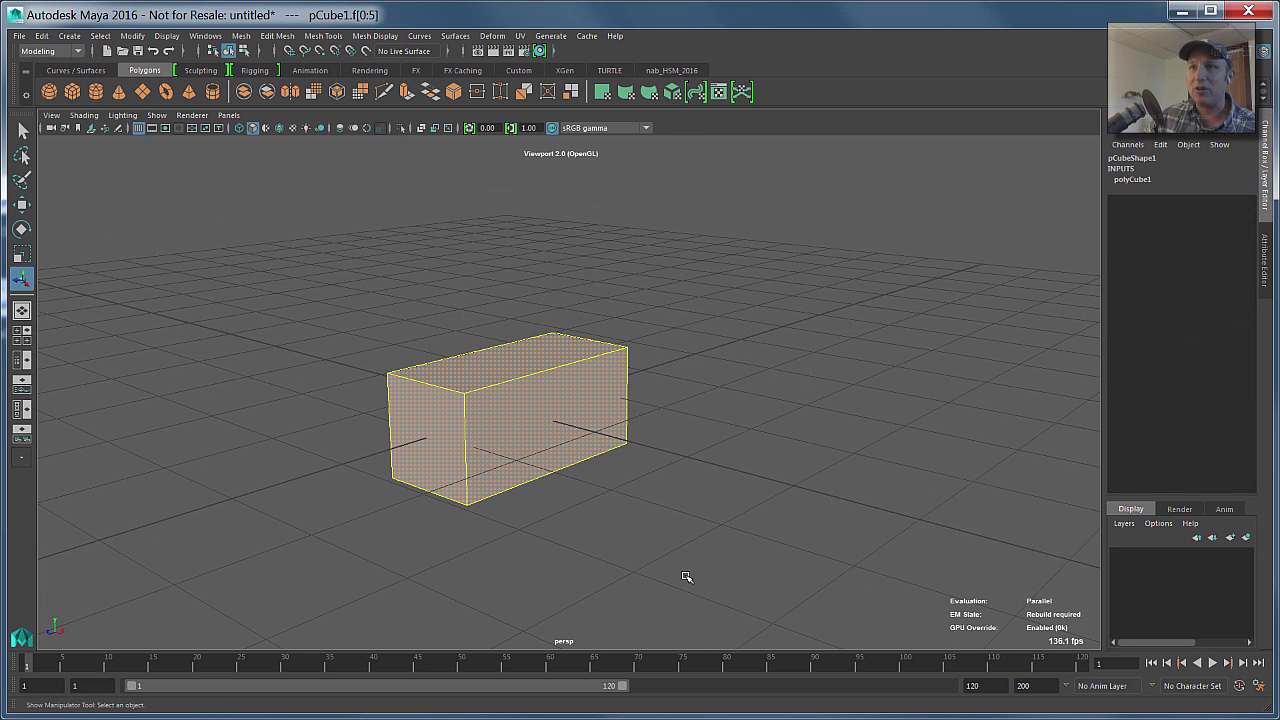
click(407, 92)
alt+right_drag(509, 303, 877, 286)
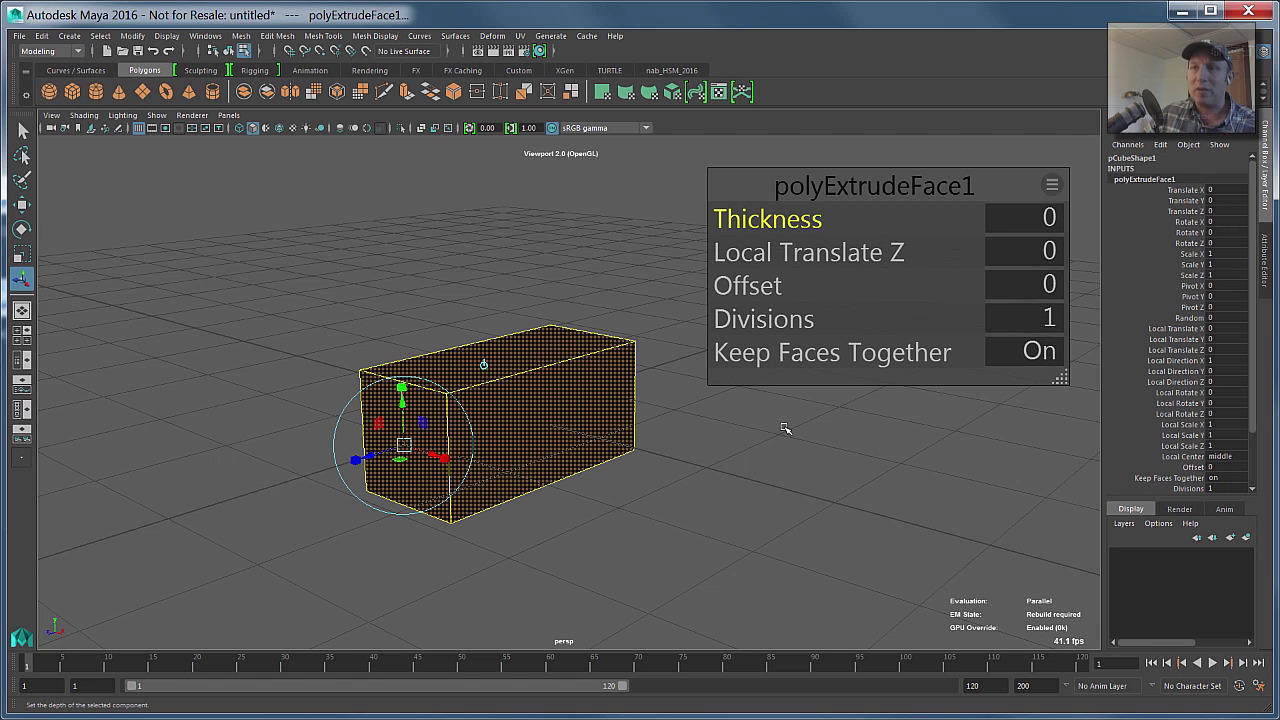
drag(845, 253, 848, 252)
scroll(446, 295, down, 3)
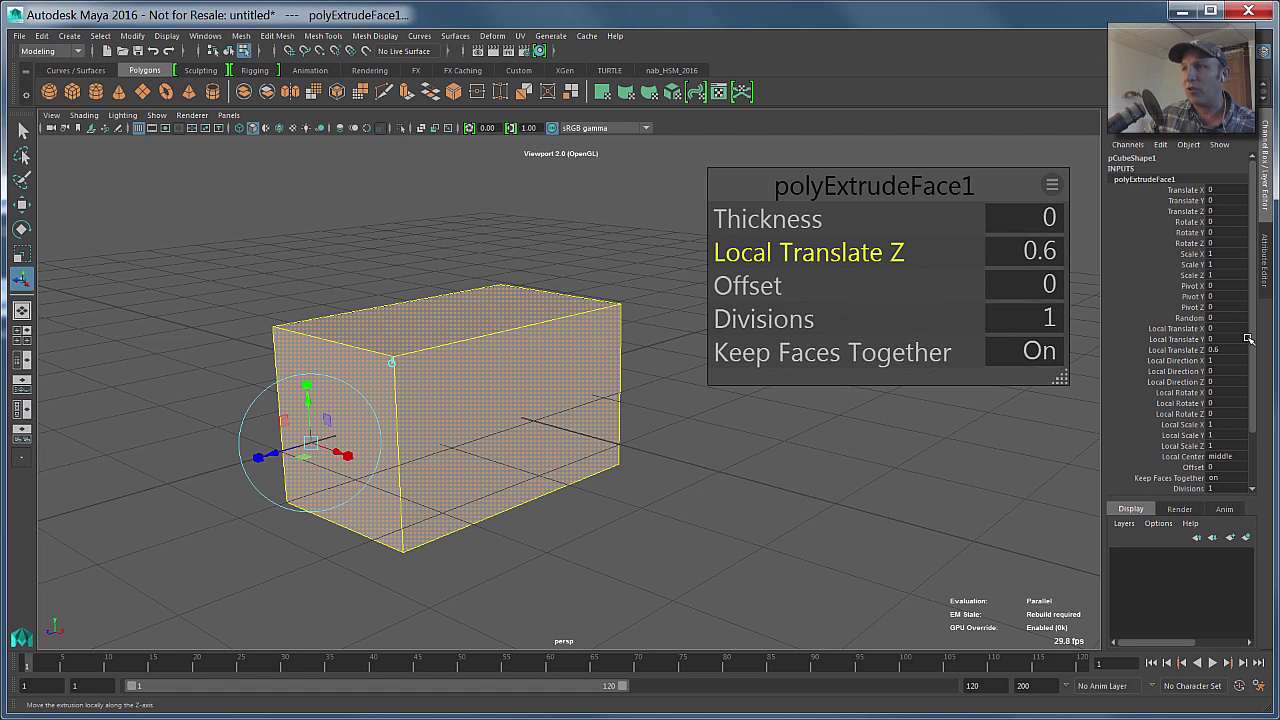
Step: Turn off Keep Faces Together for the extrusion in the Channel Box
drag(1254, 340, 1260, 410)
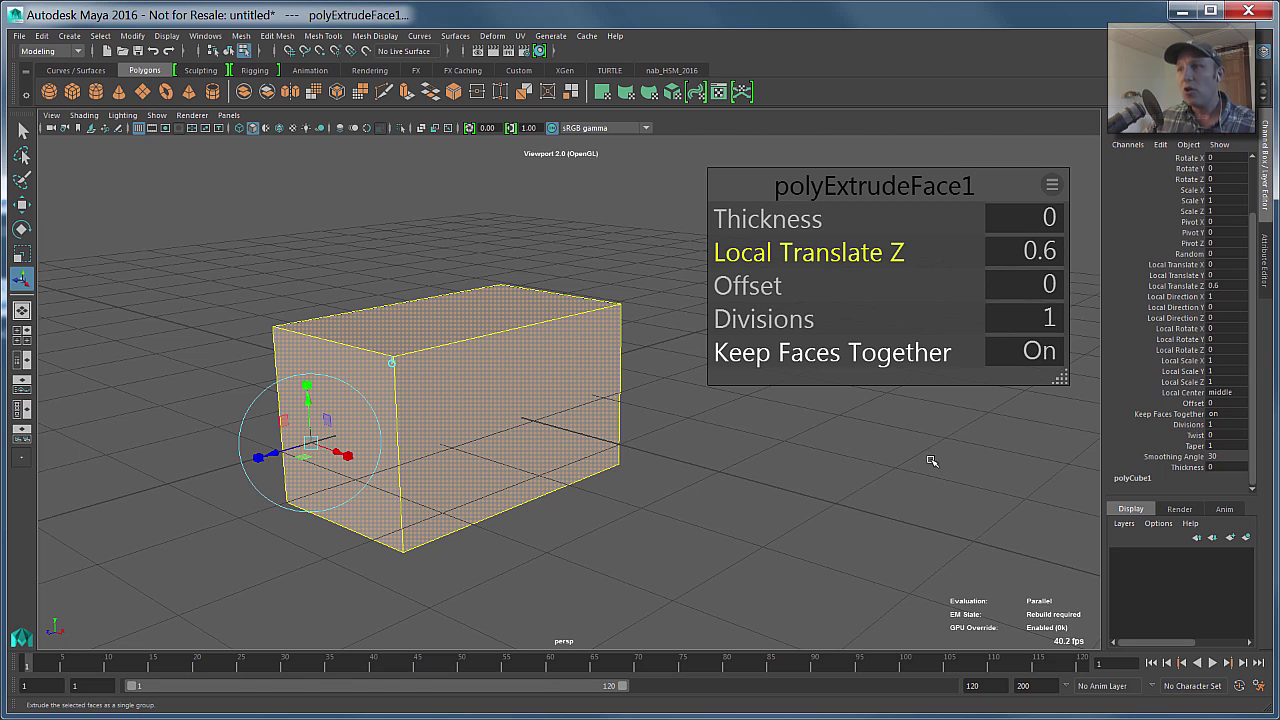
double_click(1220, 413)
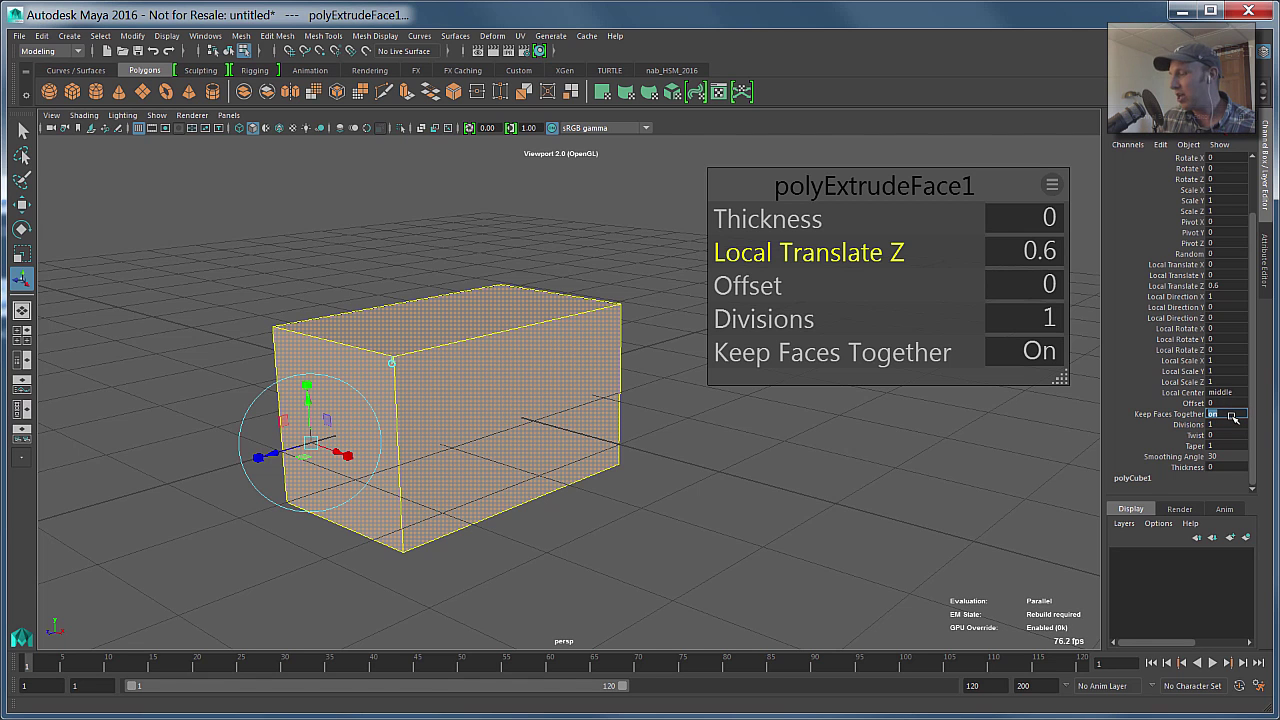
text(0)
key(Return)
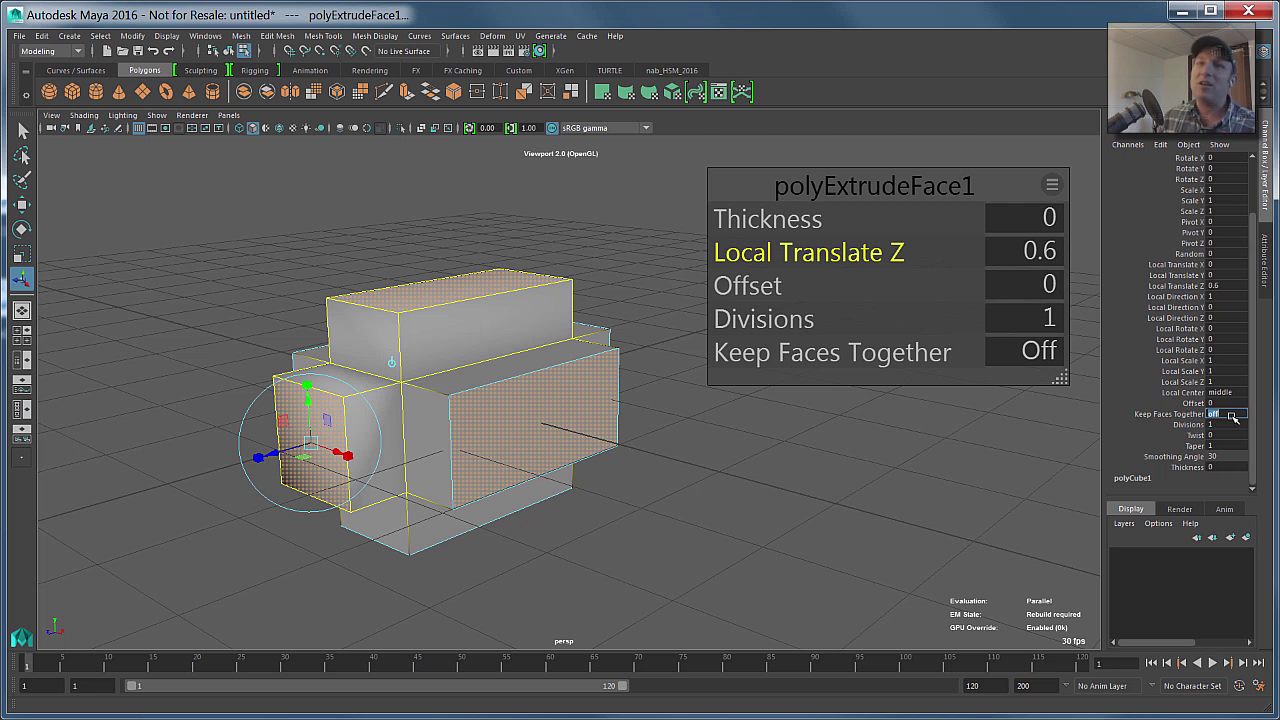
alt+drag(706, 449, 780, 480)
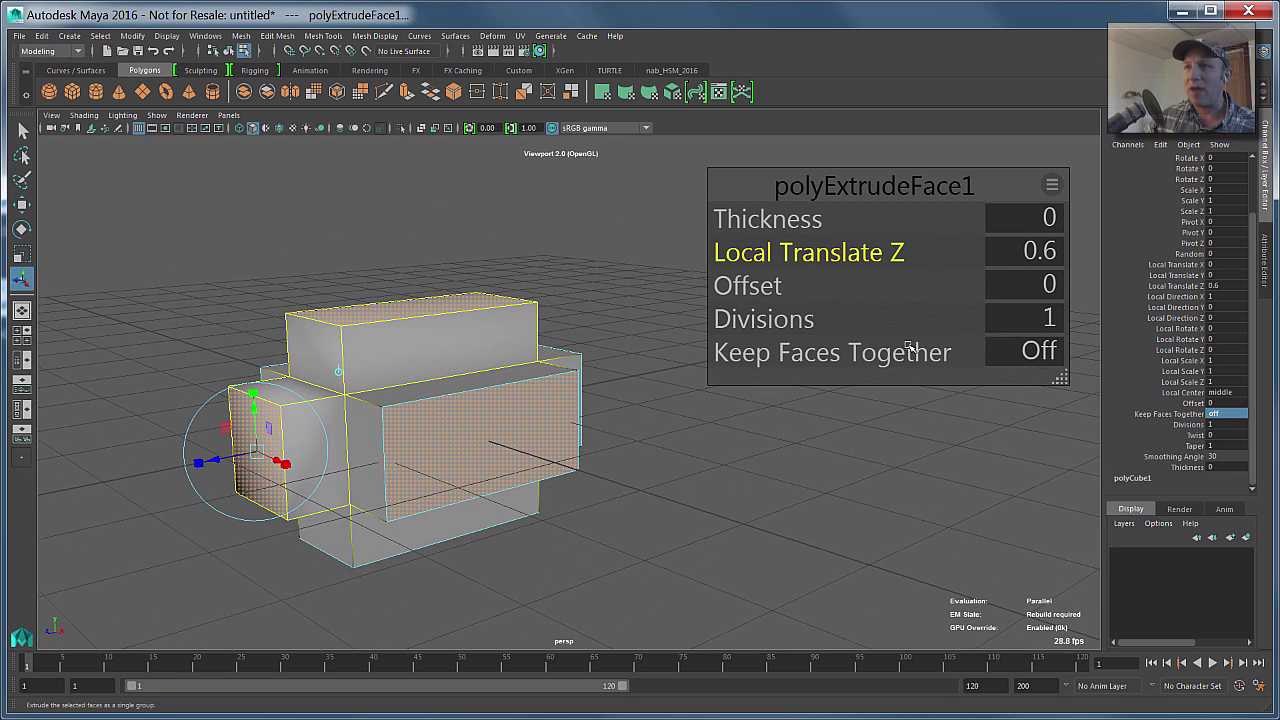
Step: Toggle the extrusion's Keep Faces Together option repeatedly in the in-view editor, leaving it on
click(1035, 356)
click(1033, 354)
click(1031, 352)
click(1033, 353)
click(1033, 353)
click(1032, 353)
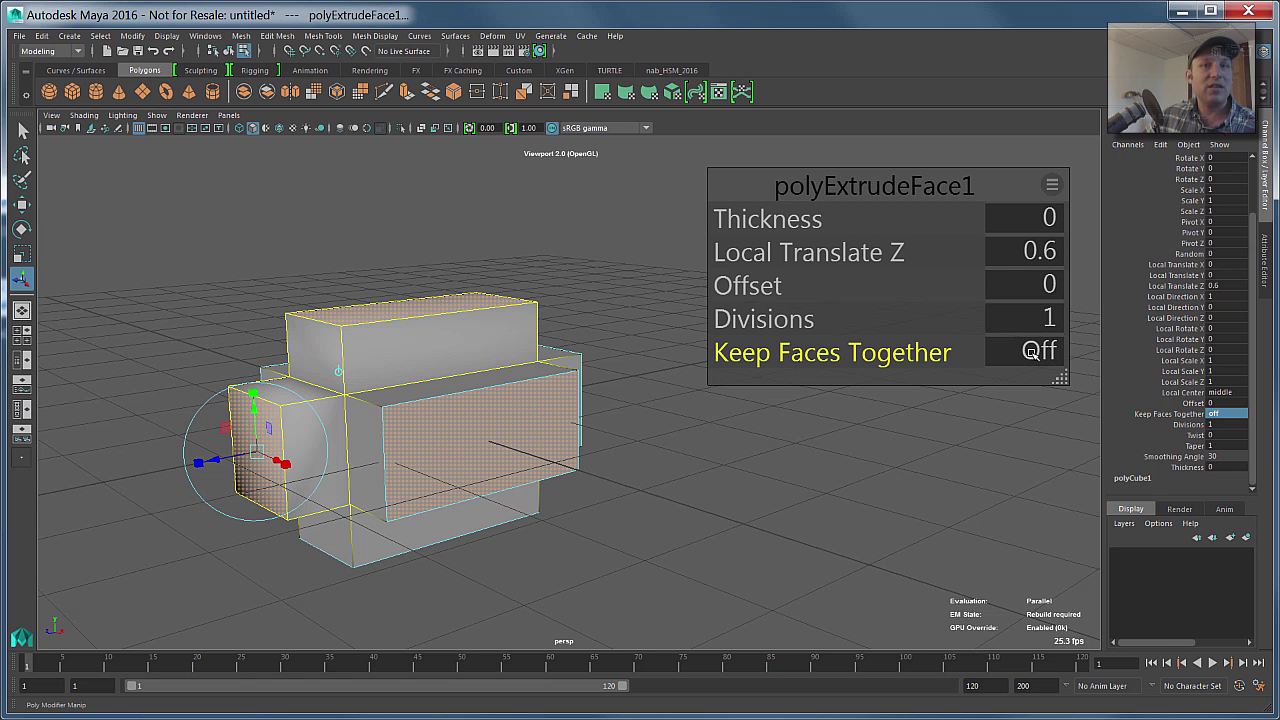
click(1032, 354)
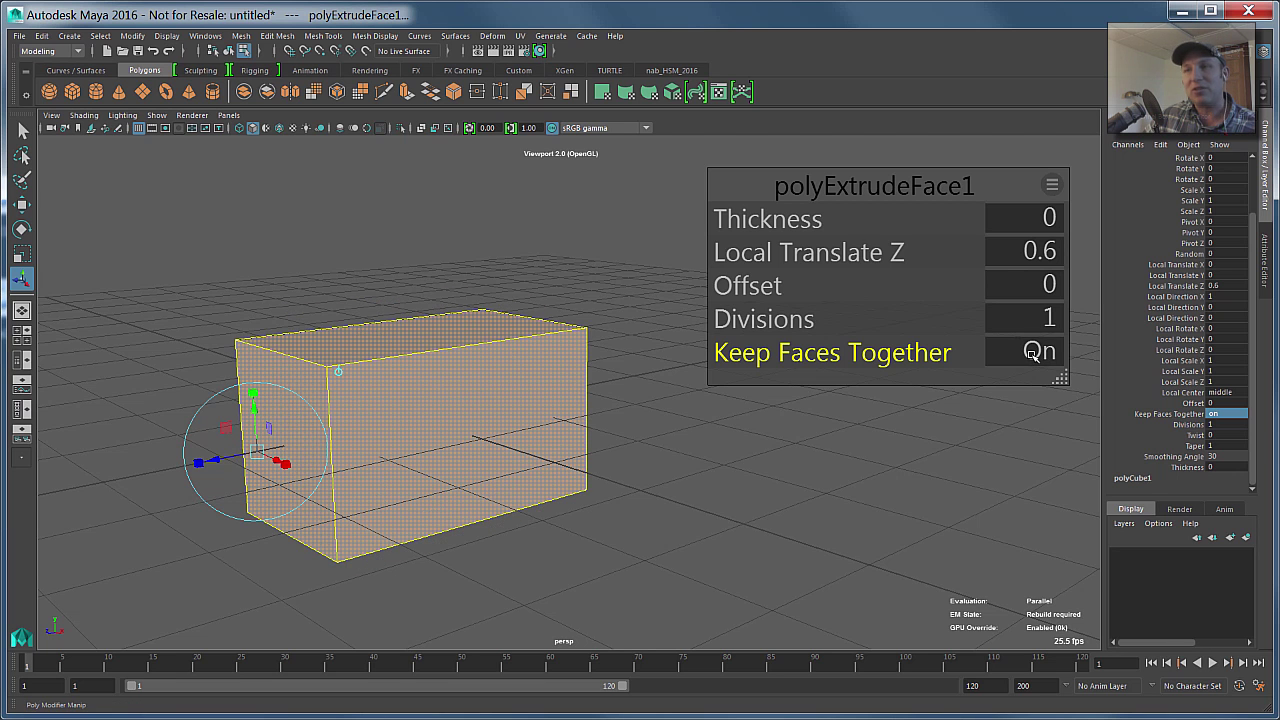
click(1033, 354)
click(1033, 354)
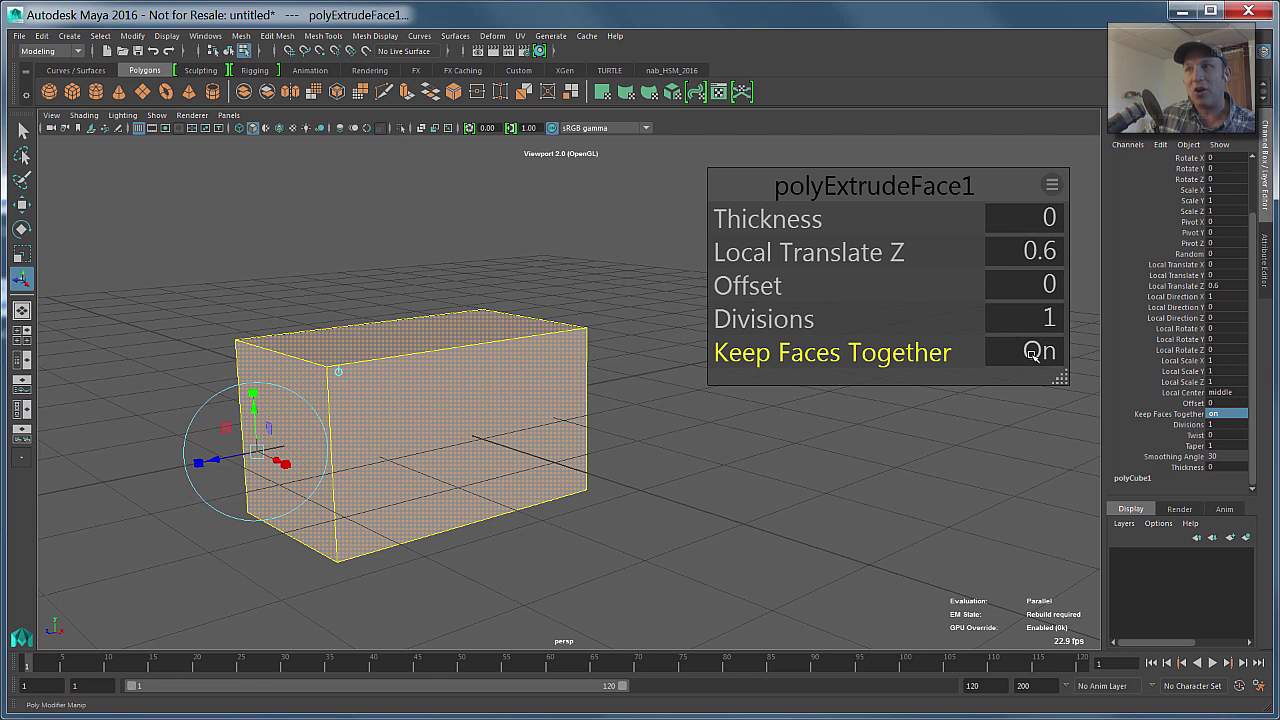
click(1033, 354)
click(1033, 354)
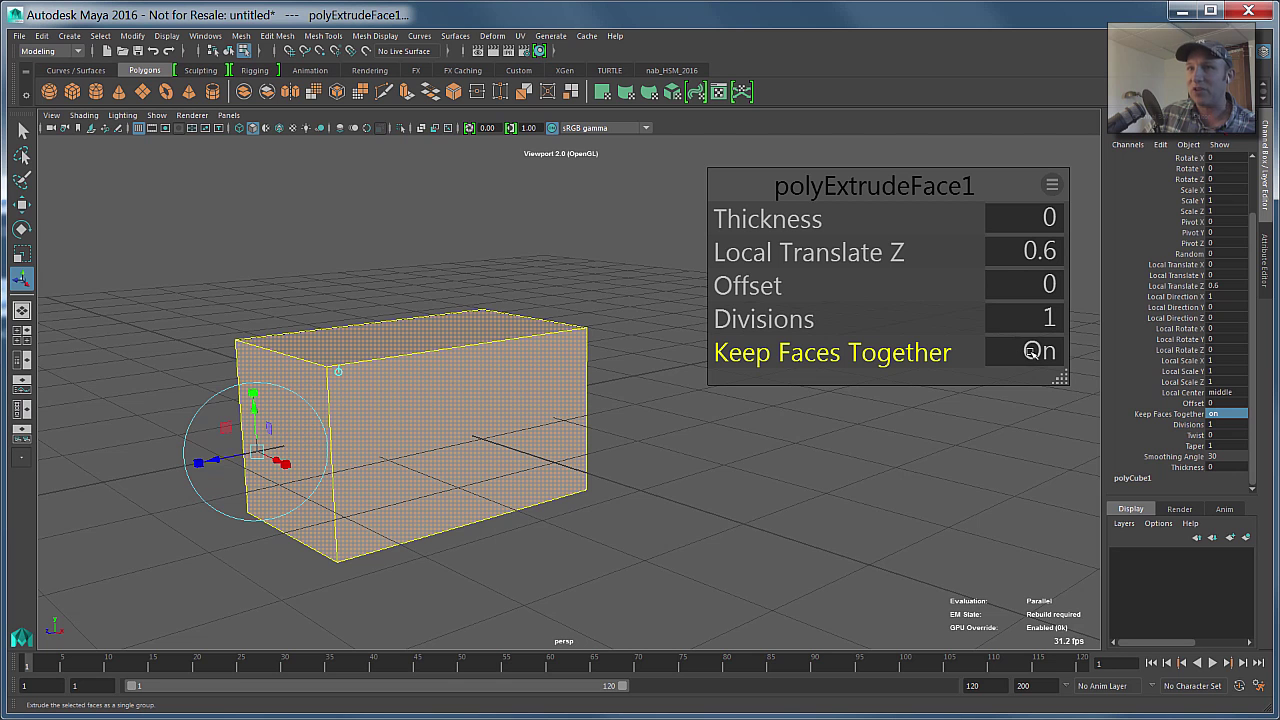
Step: Clear the face selection and undo the extrusion of all the box's faces
alt+drag(537, 420, 662, 387)
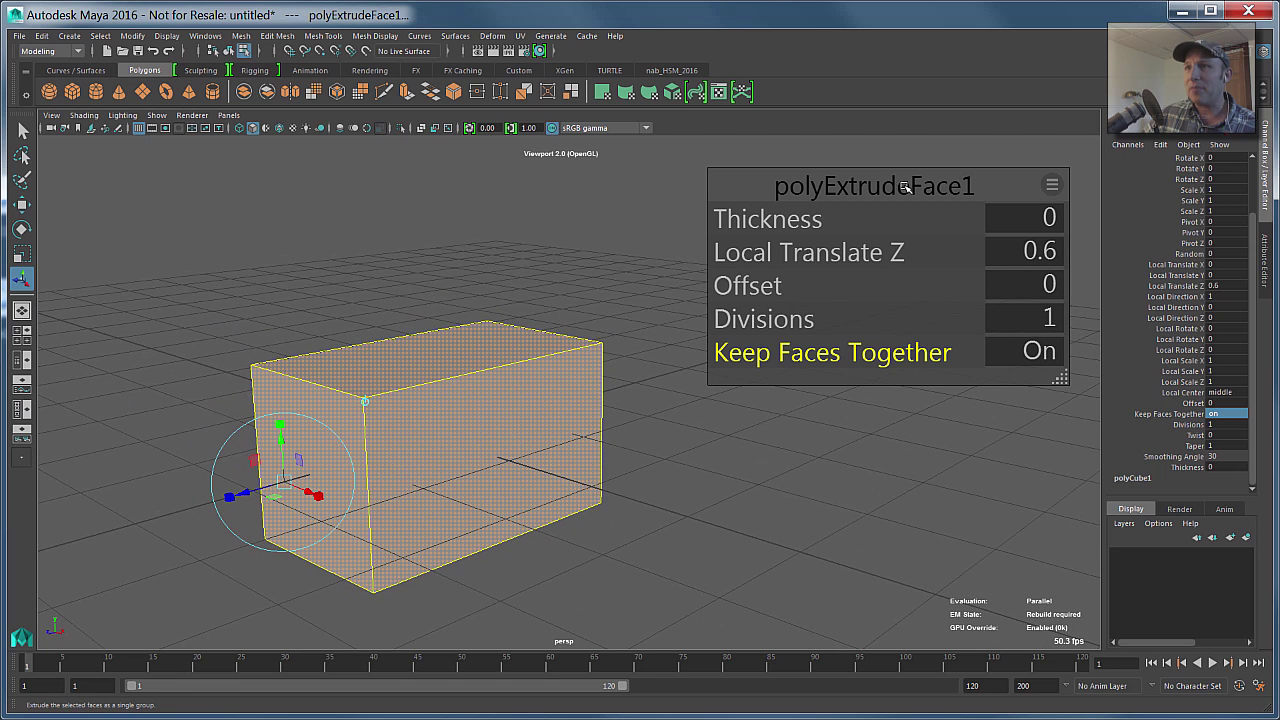
mouse_move(557, 412)
alt+mouse_down()
mouse_move(549, 392)
mouse_move(551, 414)
alt+mouse_up()
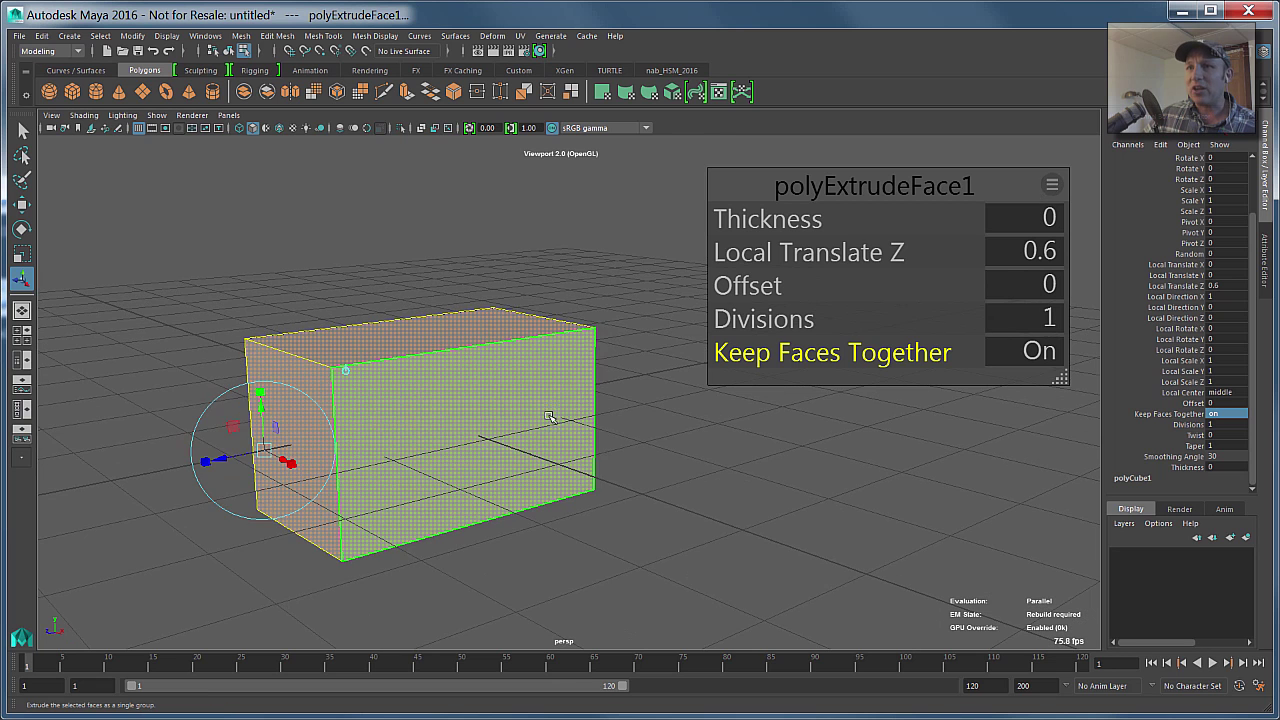
click(666, 446)
right_click(430, 408)
click(495, 388)
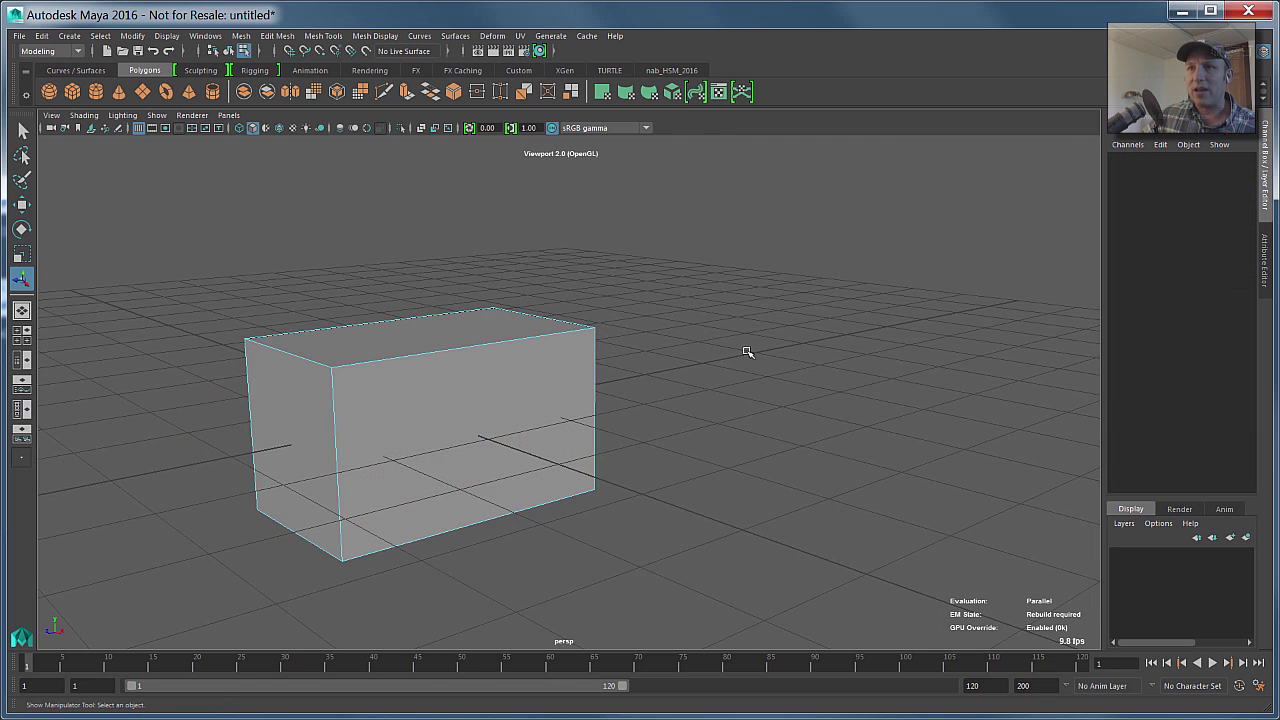
key(ctrl+e)
click(746, 353)
click(746, 353)
click(746, 353)
click(746, 353)
key(ctrl+z)
key(ctrl+z)
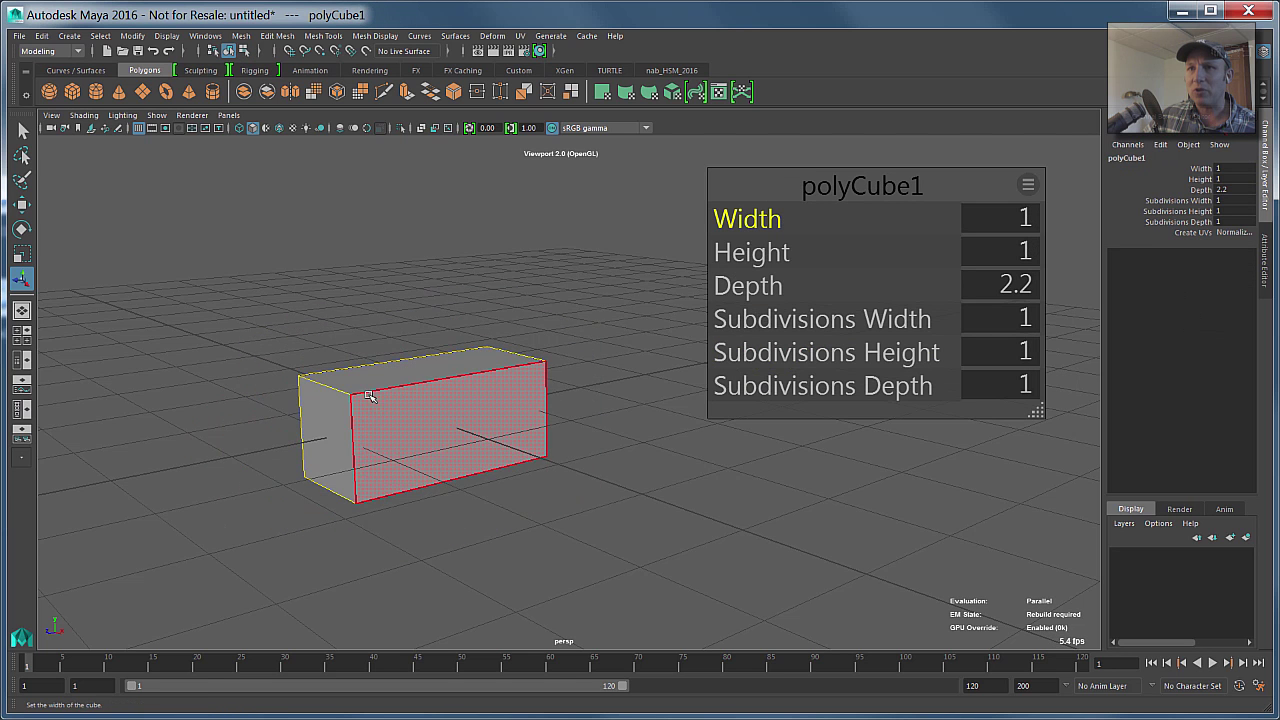
Step: Extrude the box's long side face facing the camera with Local Translate Z 1.6, Offset 0.4 and 3 Divisions
right_drag(496, 398, 491, 430)
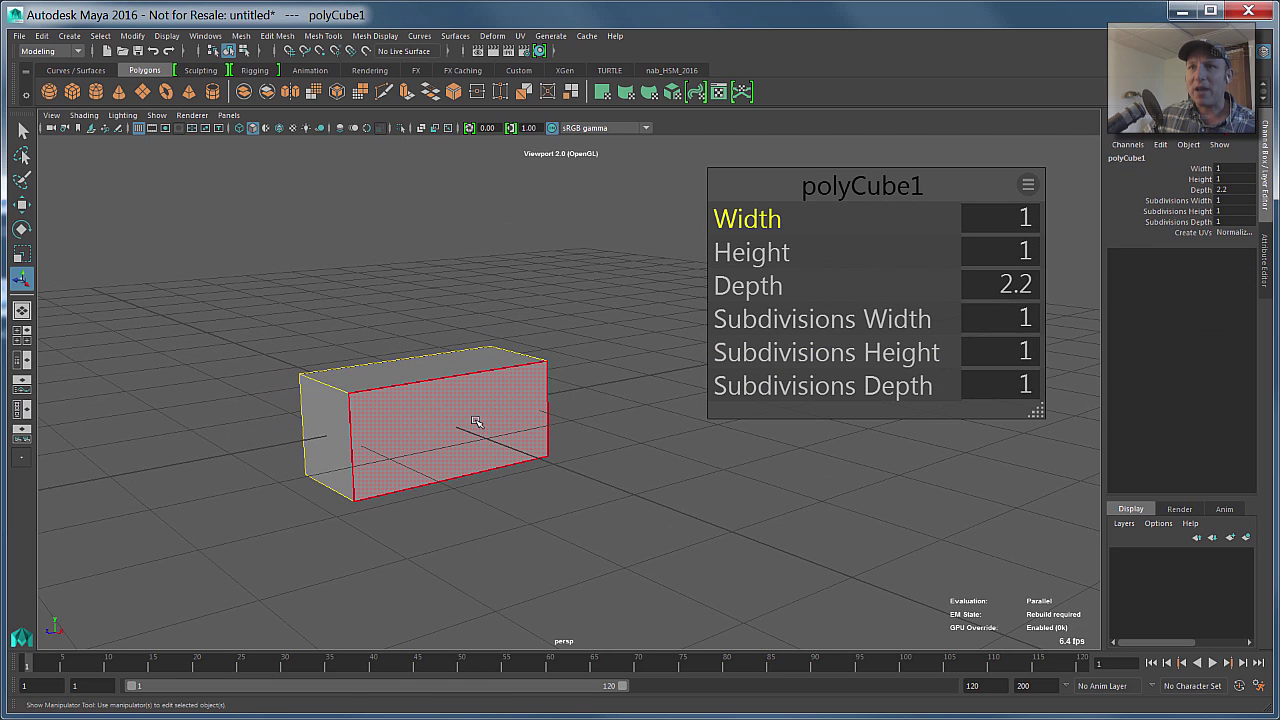
click(493, 411)
key(ctrl+e)
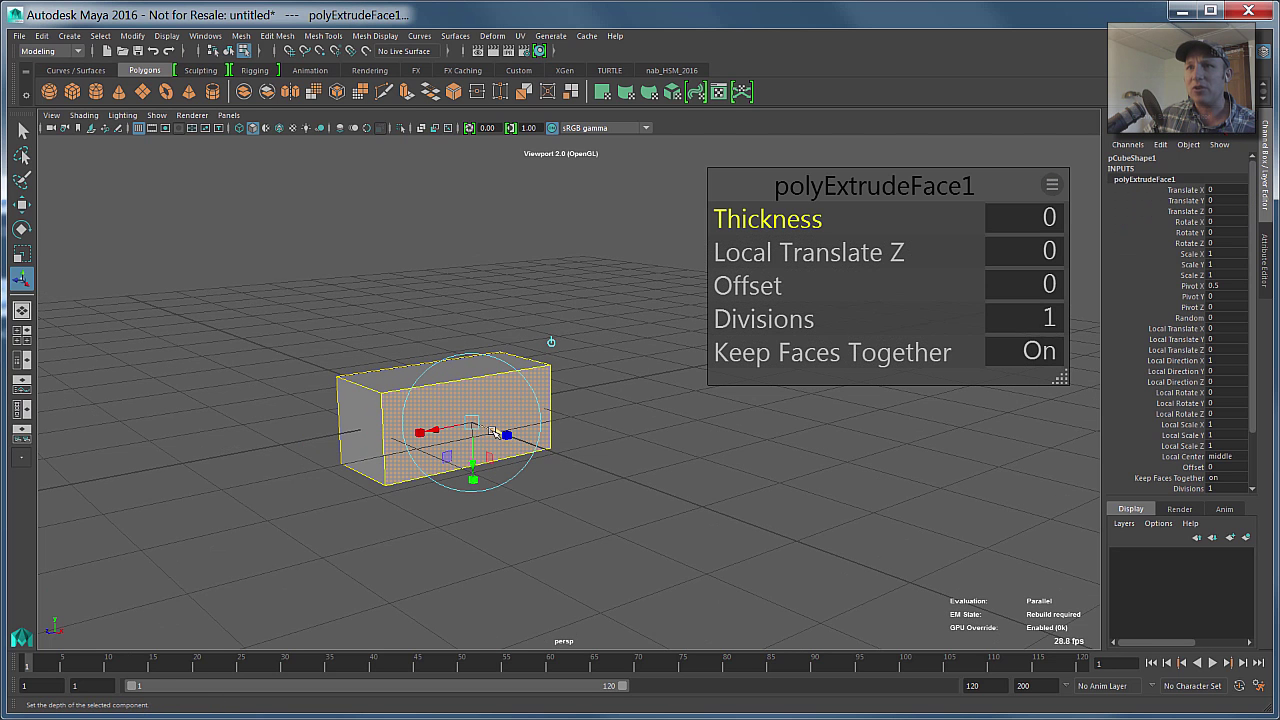
alt+drag(479, 384, 700, 255)
drag(790, 258, 512, 259)
click(814, 287)
drag(674, 283, 623, 397)
click(788, 317)
Step: Add Translate X to the extrusion's in-view editor and copy the extrusion's attributes
click(1052, 185)
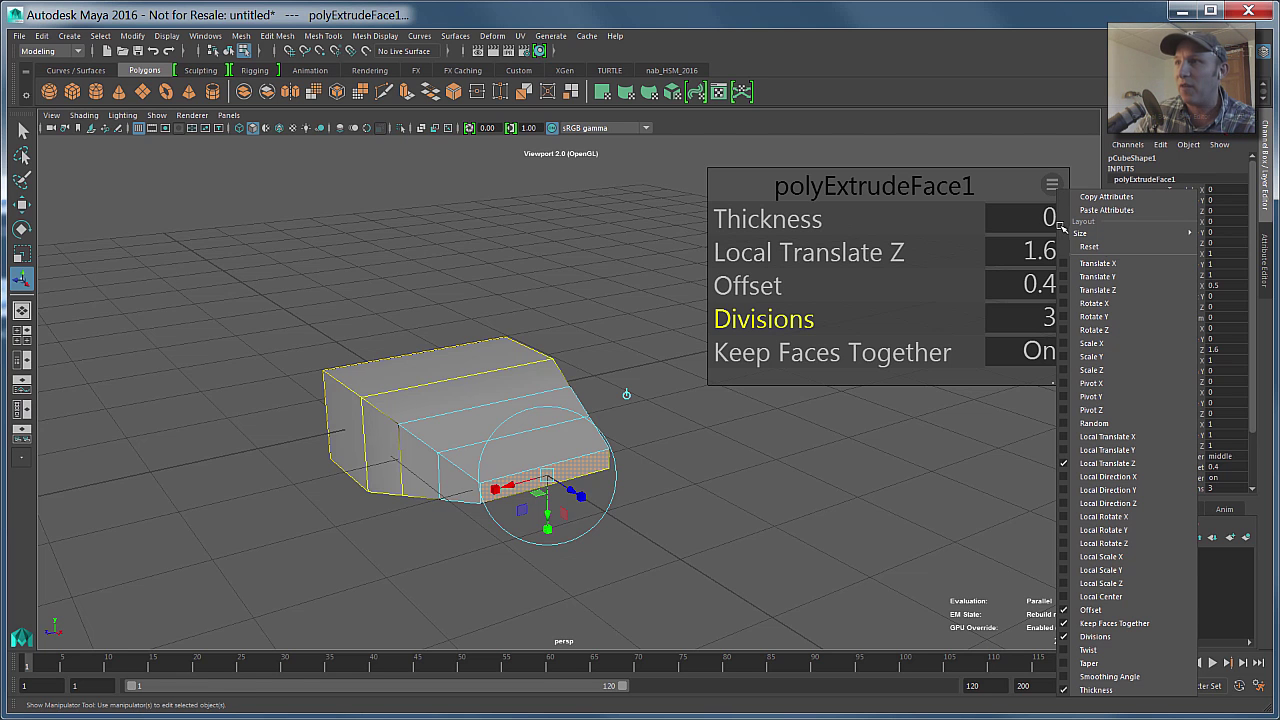
click(1097, 263)
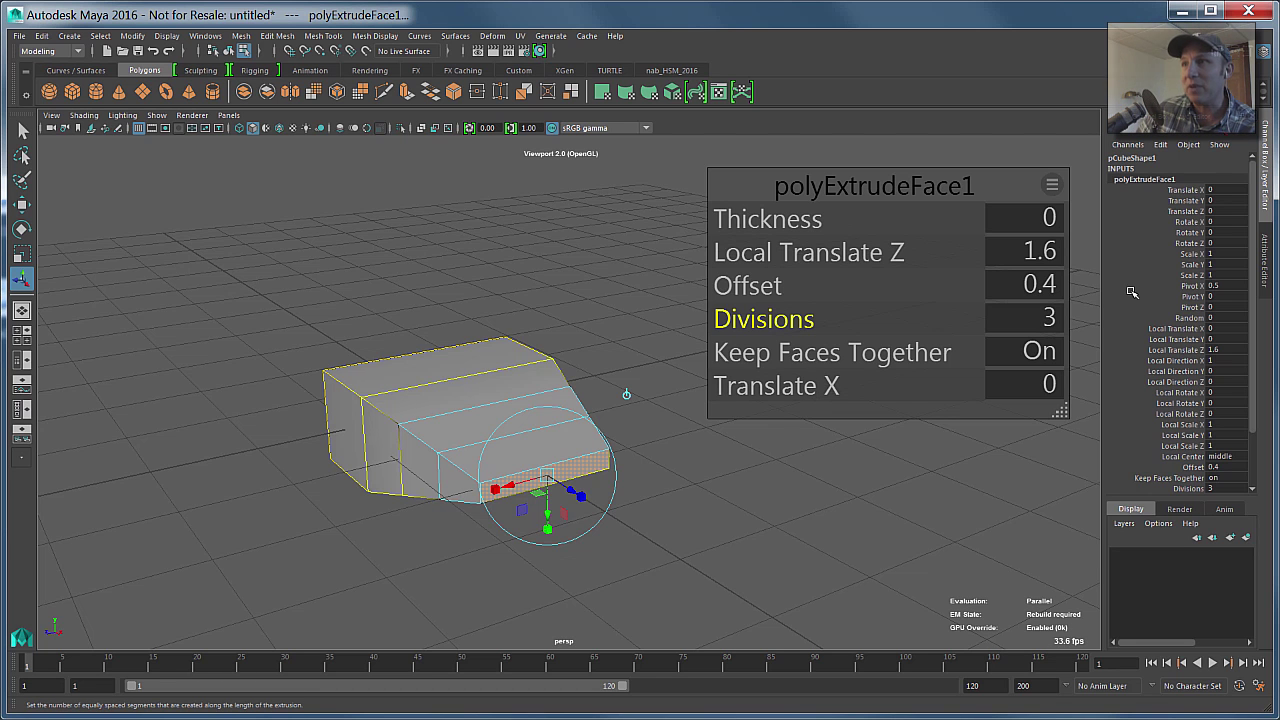
click(1048, 189)
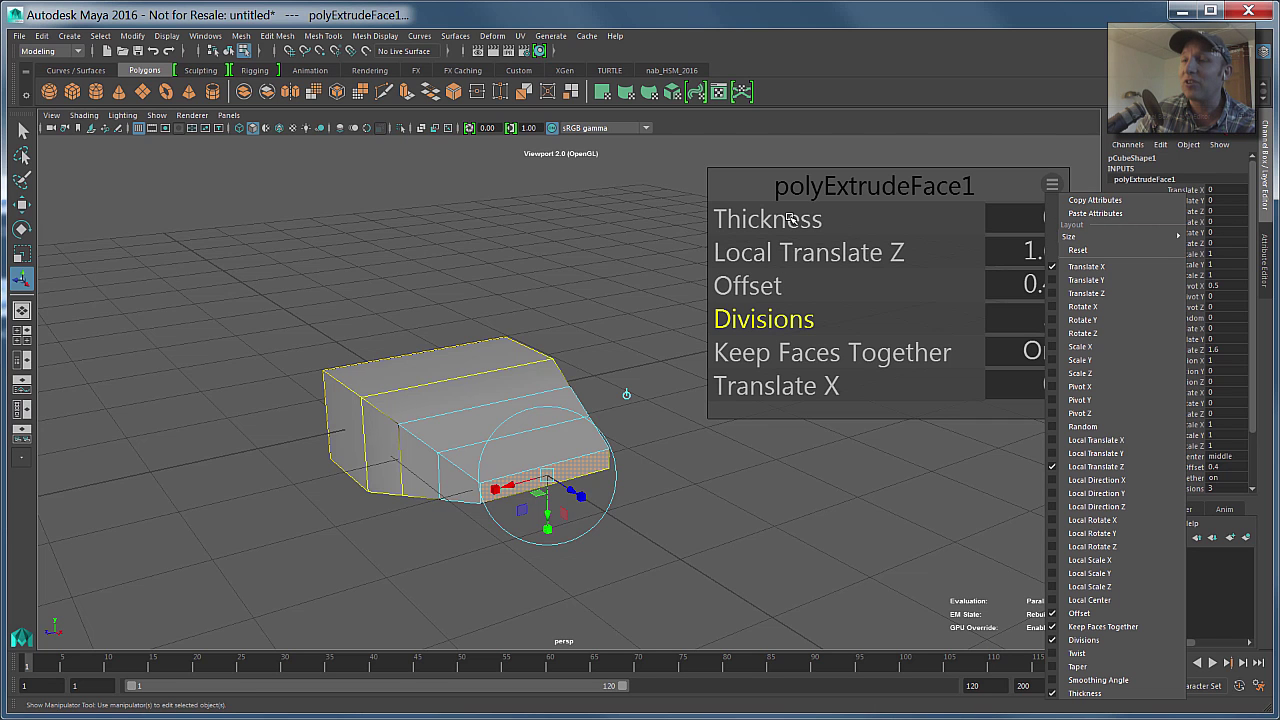
click(1112, 201)
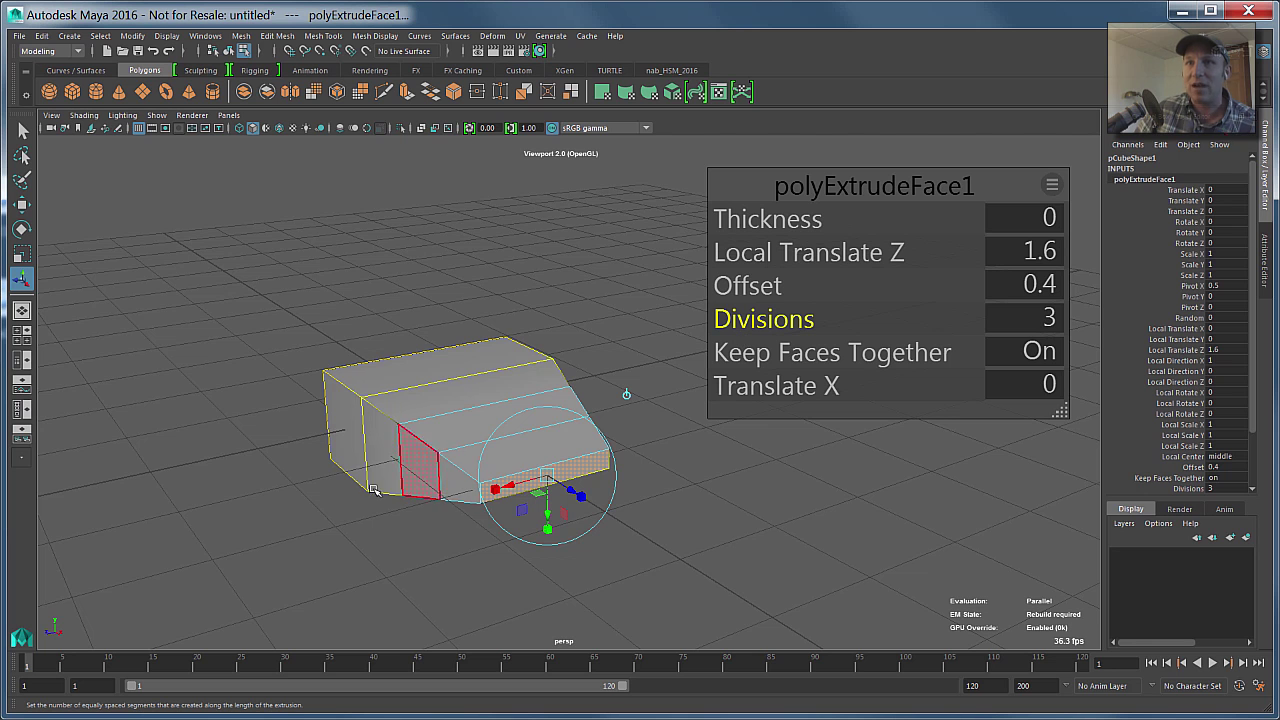
Step: Extrude the square end face of the box and paste the copied attributes onto the new extrusion
alt+drag(450, 403, 520, 394)
click(284, 368)
right_drag(358, 436, 357, 461)
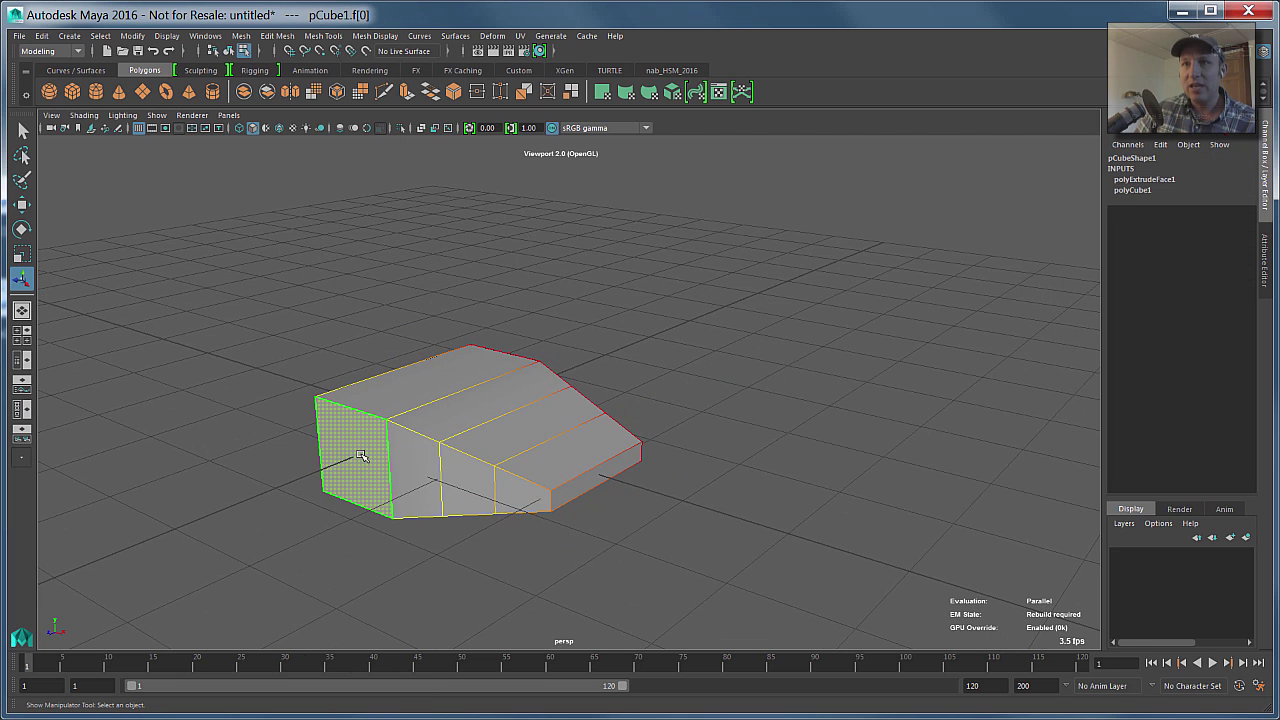
key(ctrl+e)
click(1051, 185)
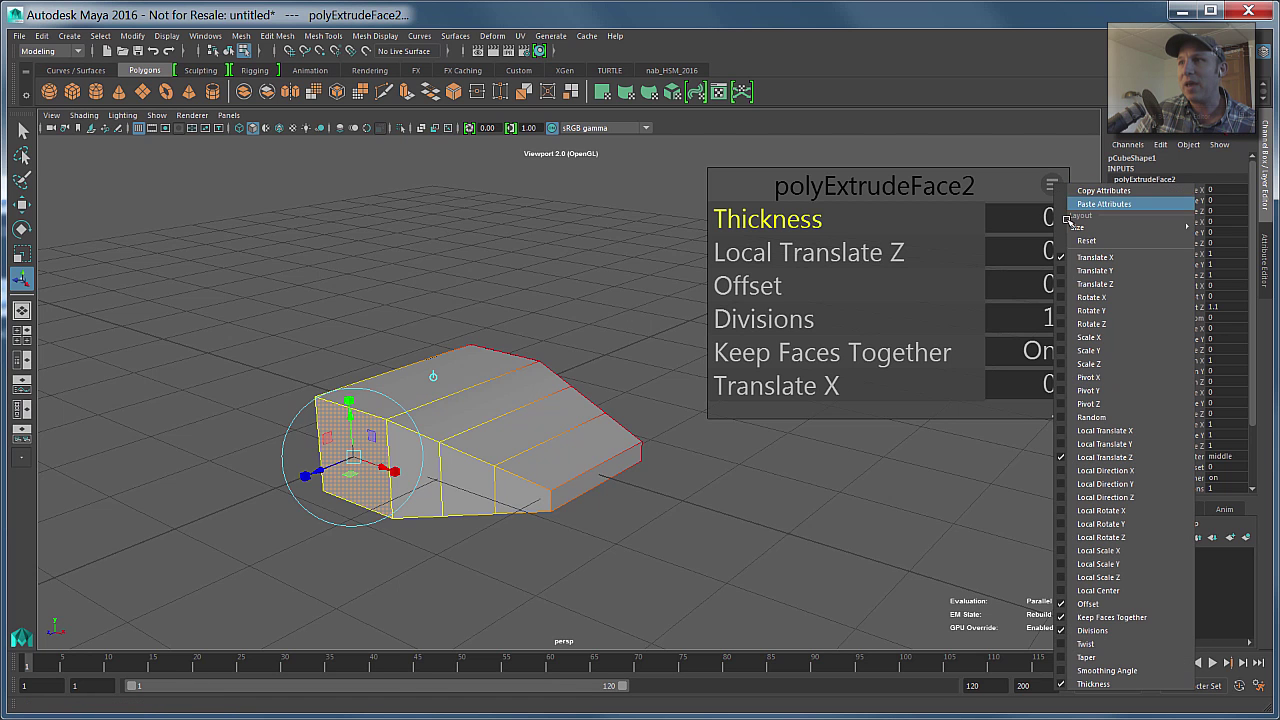
click(1104, 204)
Step: Extrude the square face at the opposite end of the box and paste the copied attributes onto the new extrusion
alt+drag(740, 251, 658, 428)
click(655, 426)
key(ctrl+e)
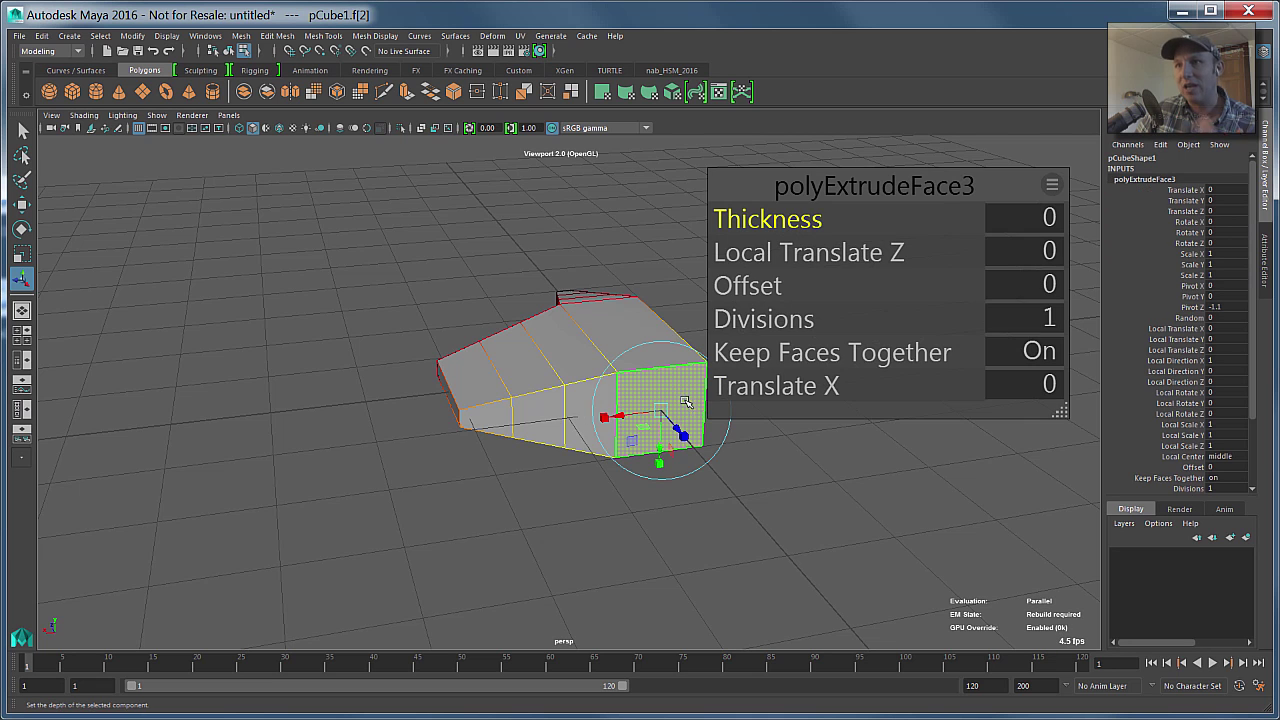
alt+drag(474, 375, 659, 343)
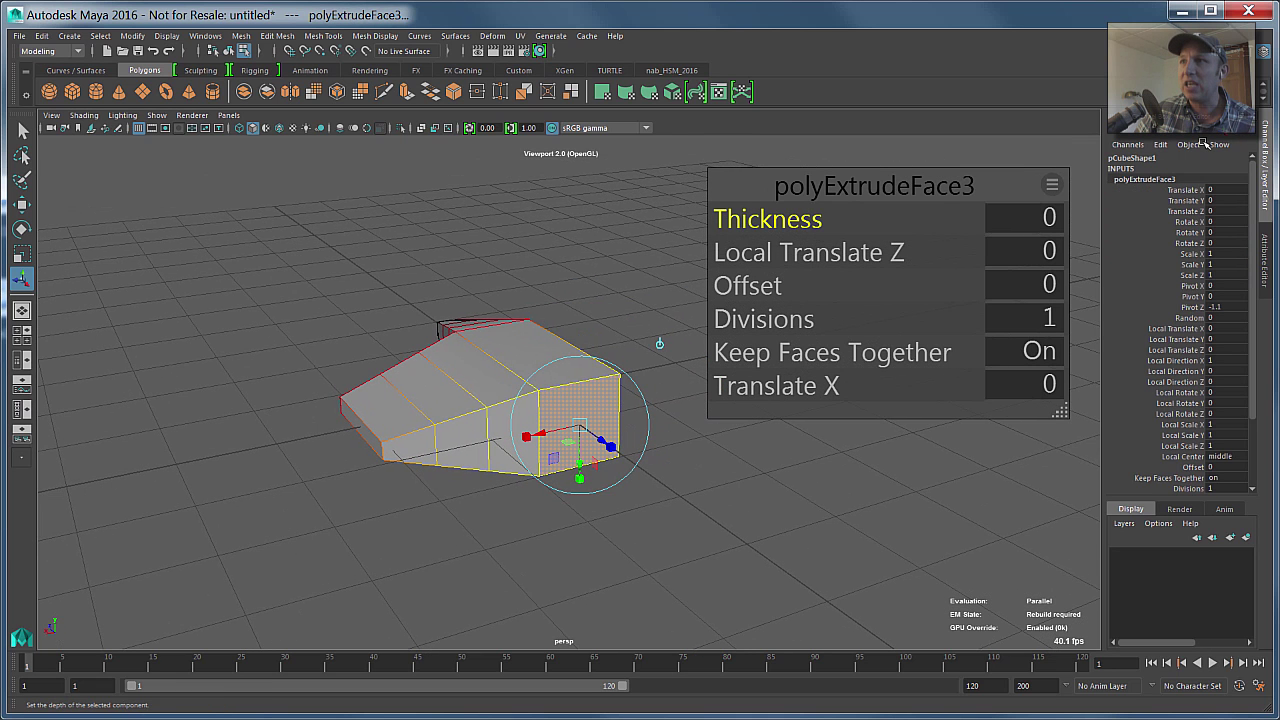
click(1052, 184)
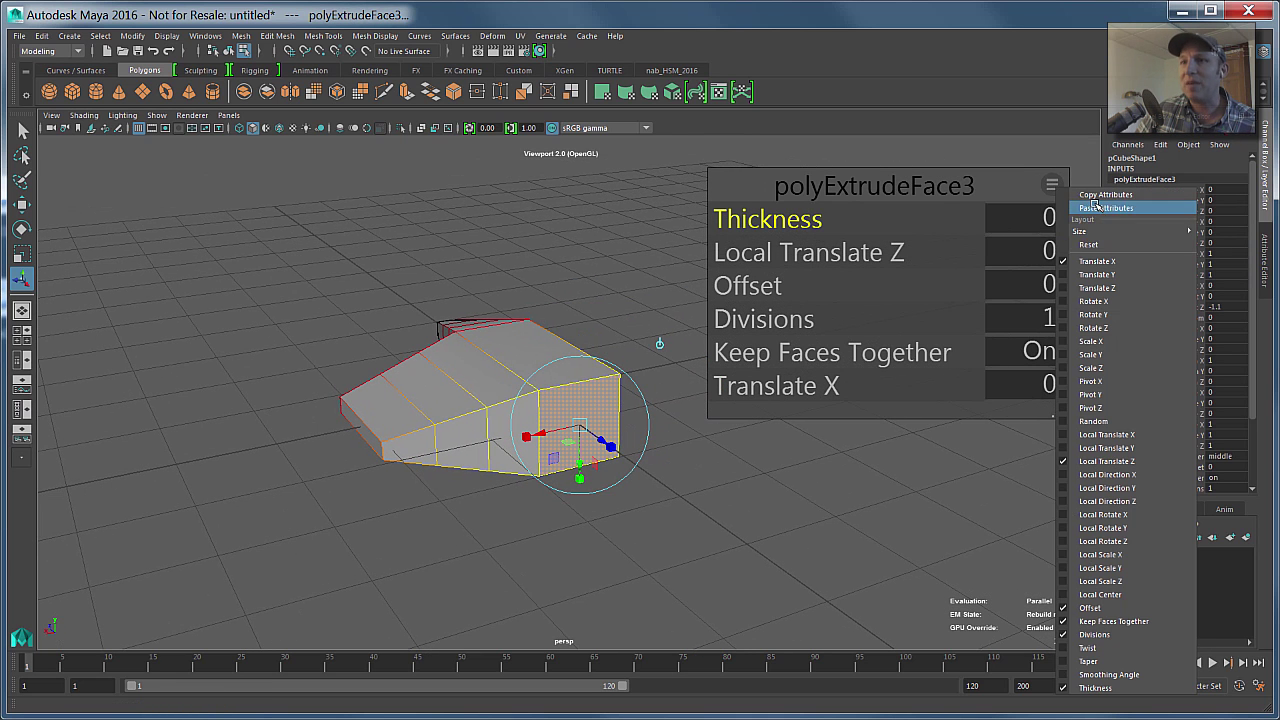
click(1096, 207)
alt+drag(521, 259, 605, 275)
alt+drag(516, 195, 554, 416)
Step: Return to object mode, select the whole mesh and show its polyExtrudeFace1 settings in the in-view editor
right_drag(554, 416, 605, 386)
click(22, 130)
click(571, 400)
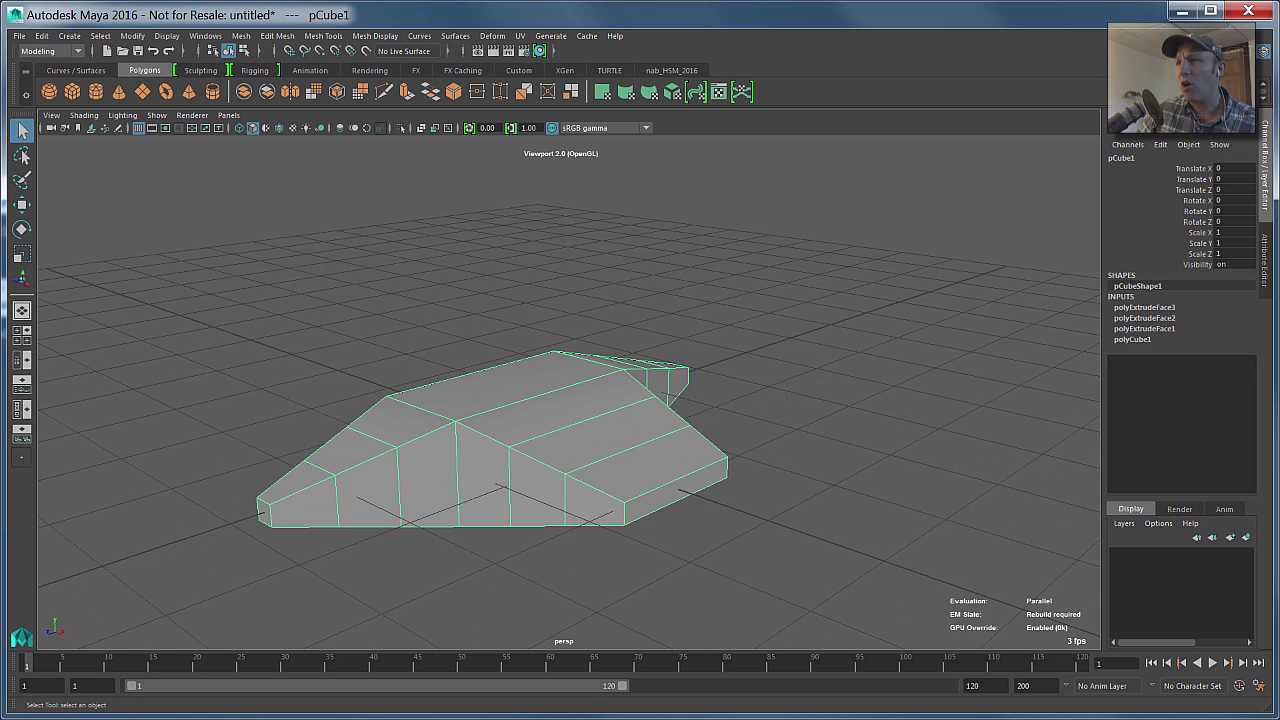
click(1145, 328)
alt+drag(626, 337, 649, 336)
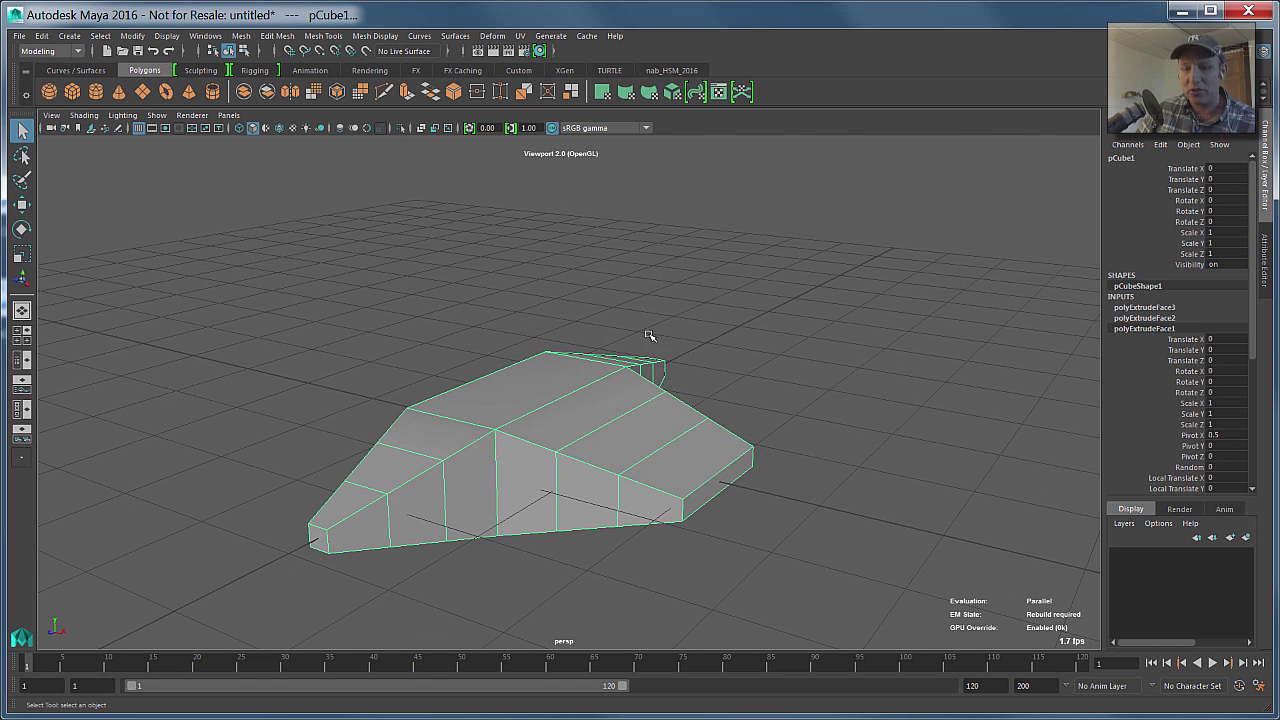
key(t)
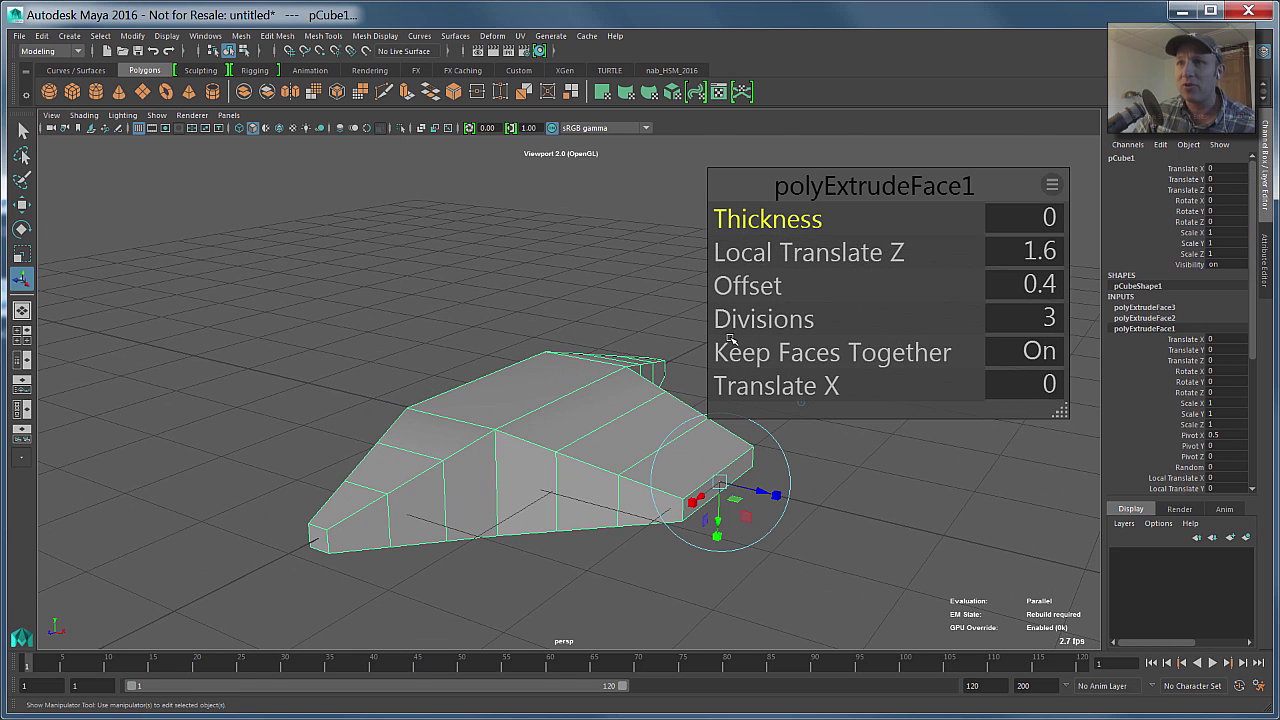
alt+drag(765, 284, 808, 455)
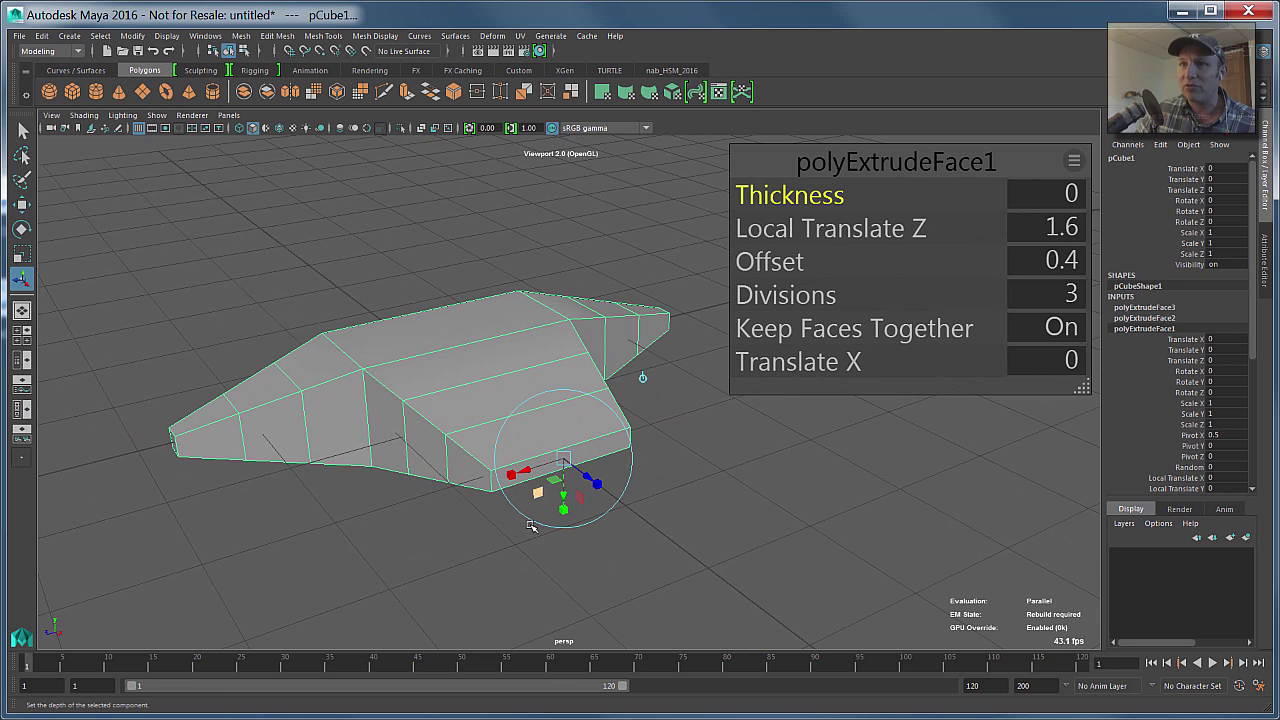
Step: Check the polyExtrudeFace2 and polyExtrudeFace3 settings in the in-view editor
click(1146, 317)
alt+drag(745, 336, 1131, 366)
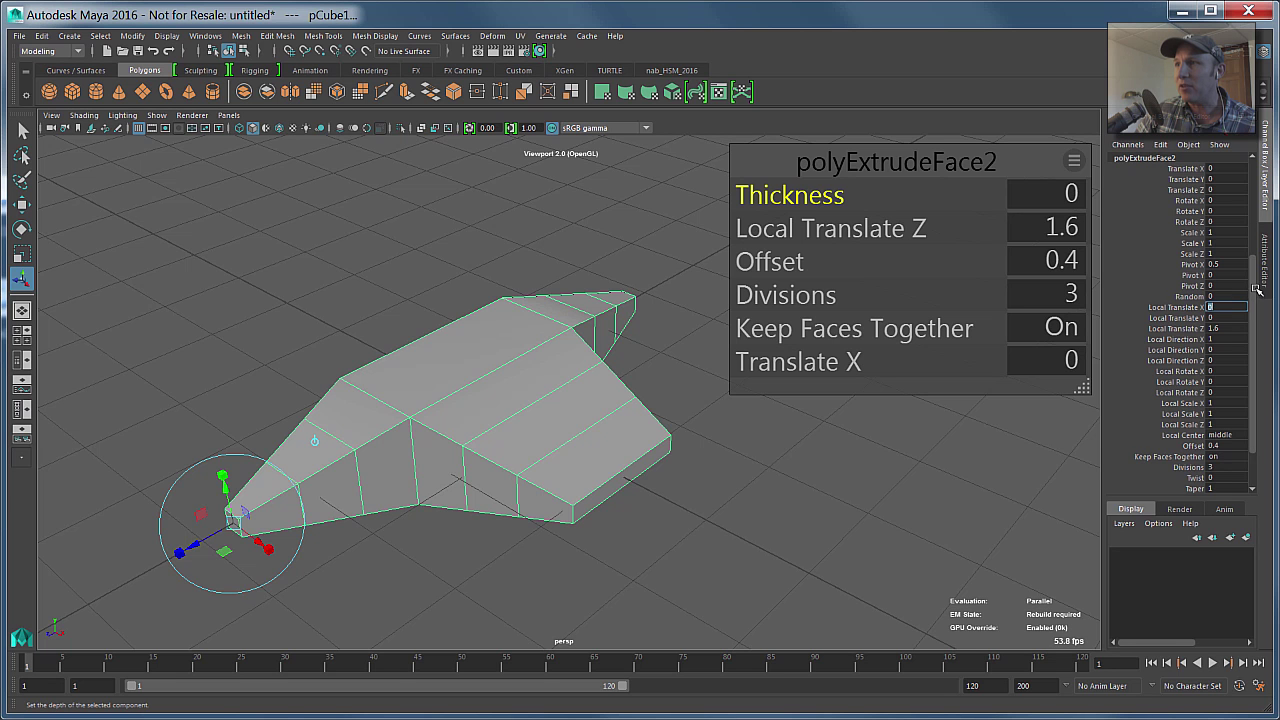
scroll(1255, 293, up, 5)
click(1135, 307)
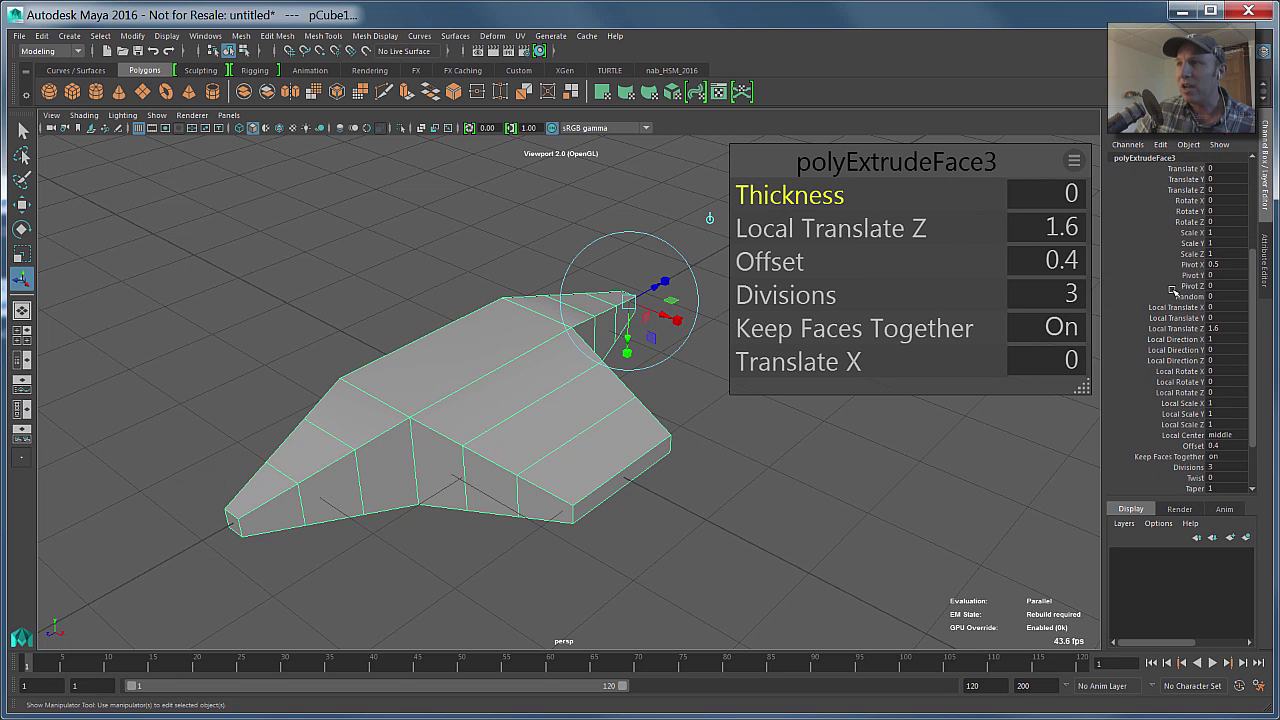
alt+drag(415, 360, 1008, 397)
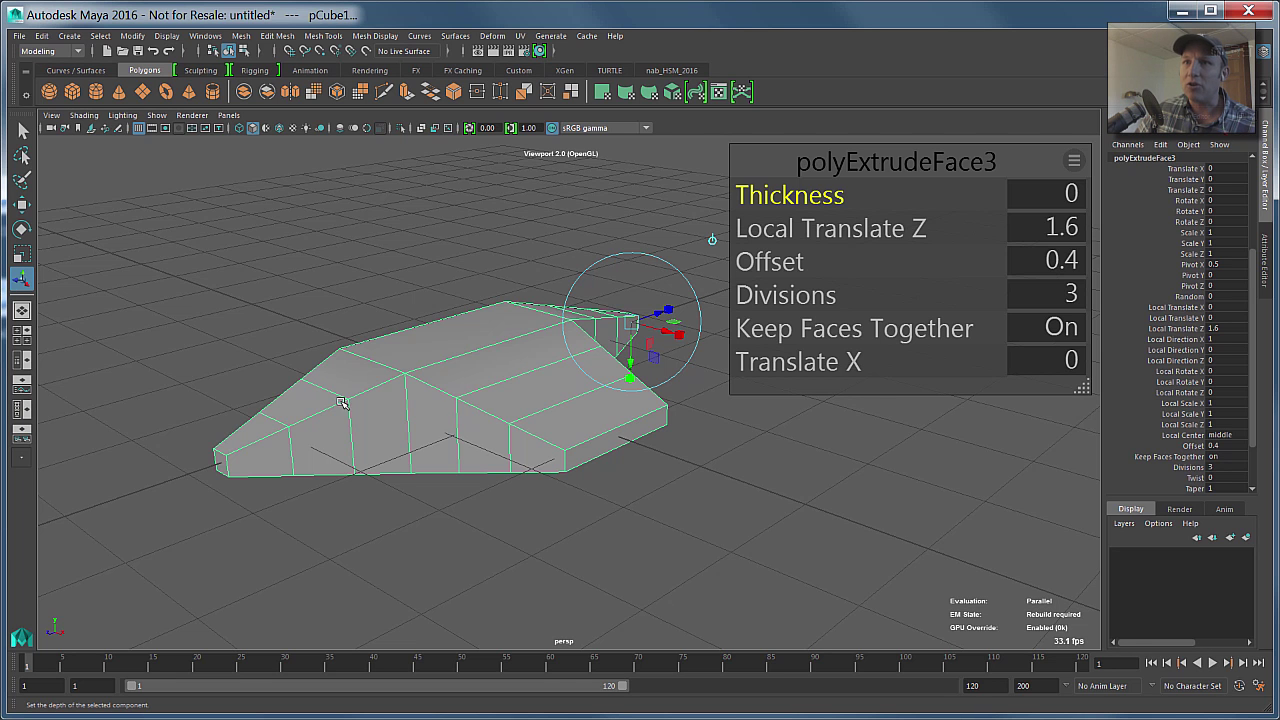
alt+drag(531, 397, 629, 364)
alt+drag(531, 352, 885, 415)
Step: Shrink the in-view editor and reposition it in the viewport, clear of the mesh
drag(1088, 390, 910, 305)
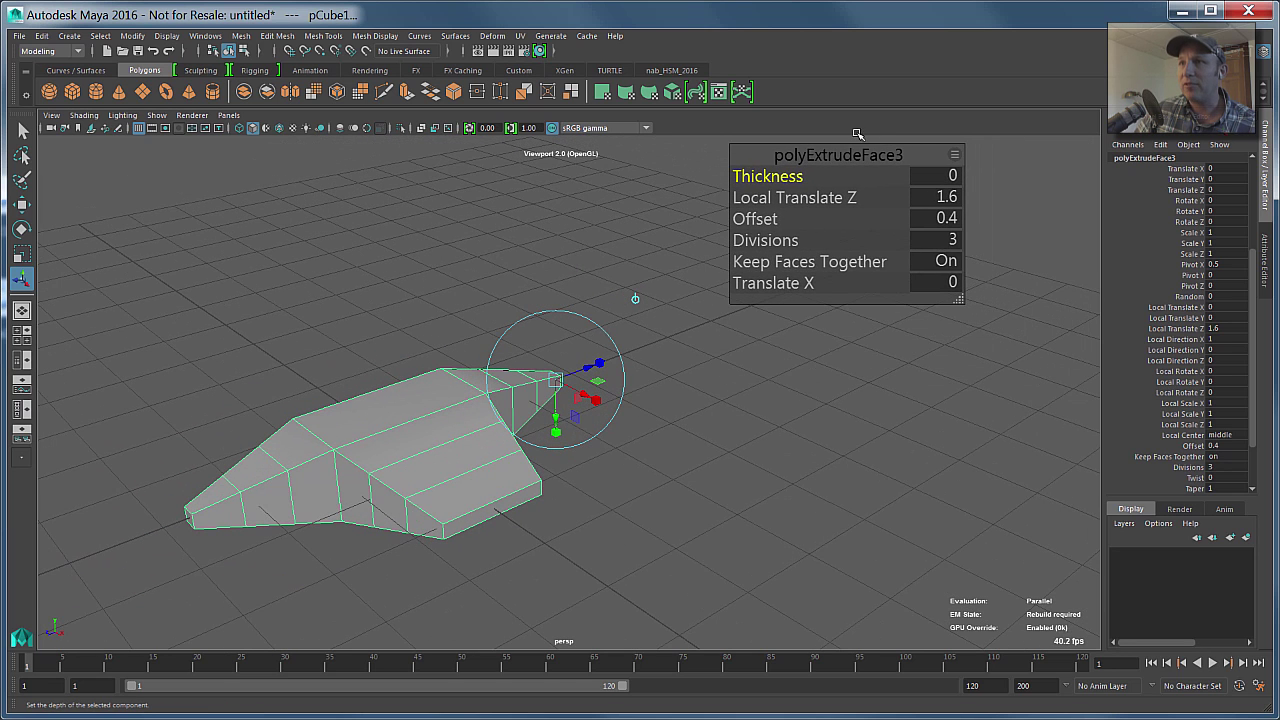
drag(864, 153, 907, 169)
alt+drag(770, 200, 849, 173)
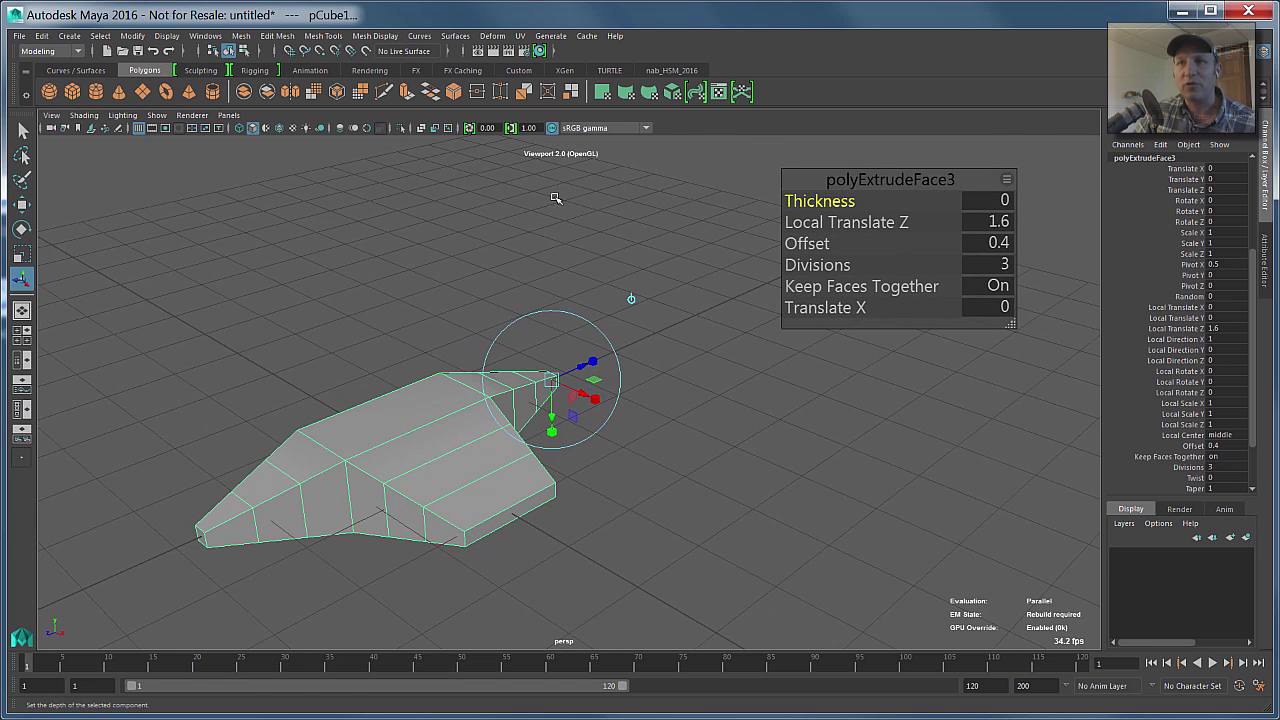
alt+drag(507, 304, 674, 309)
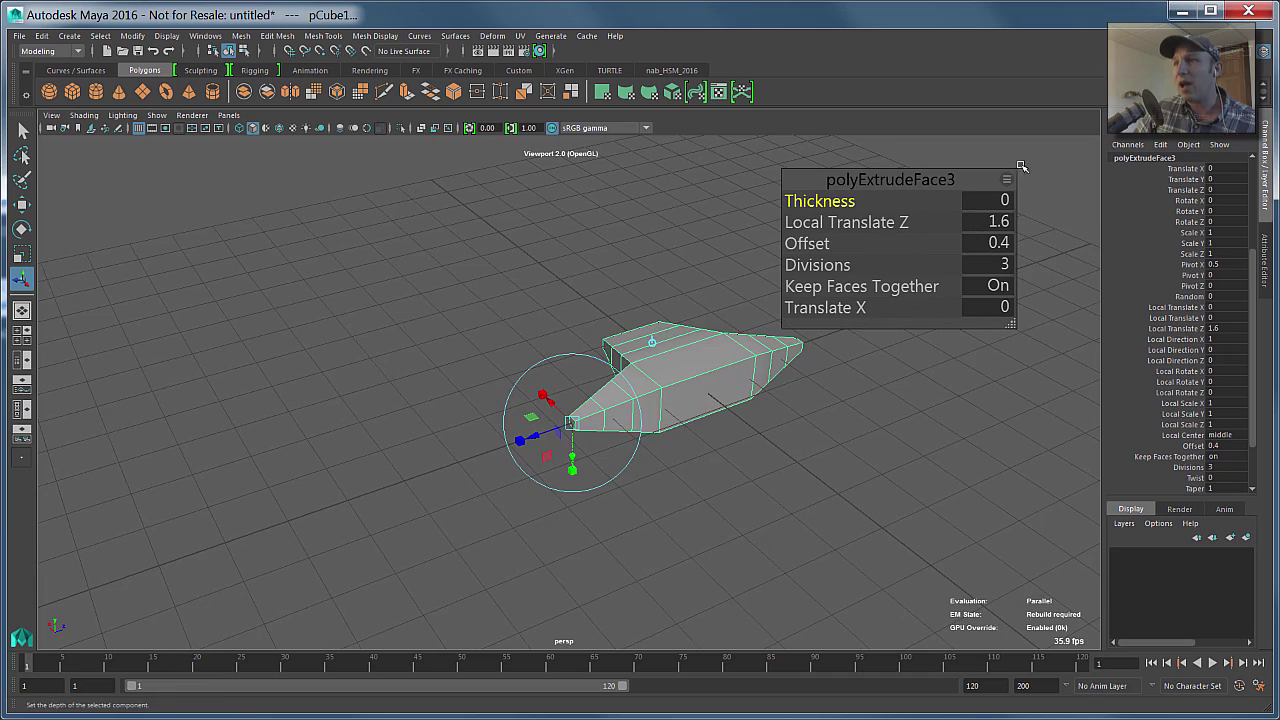
alt+drag(743, 228, 384, 250)
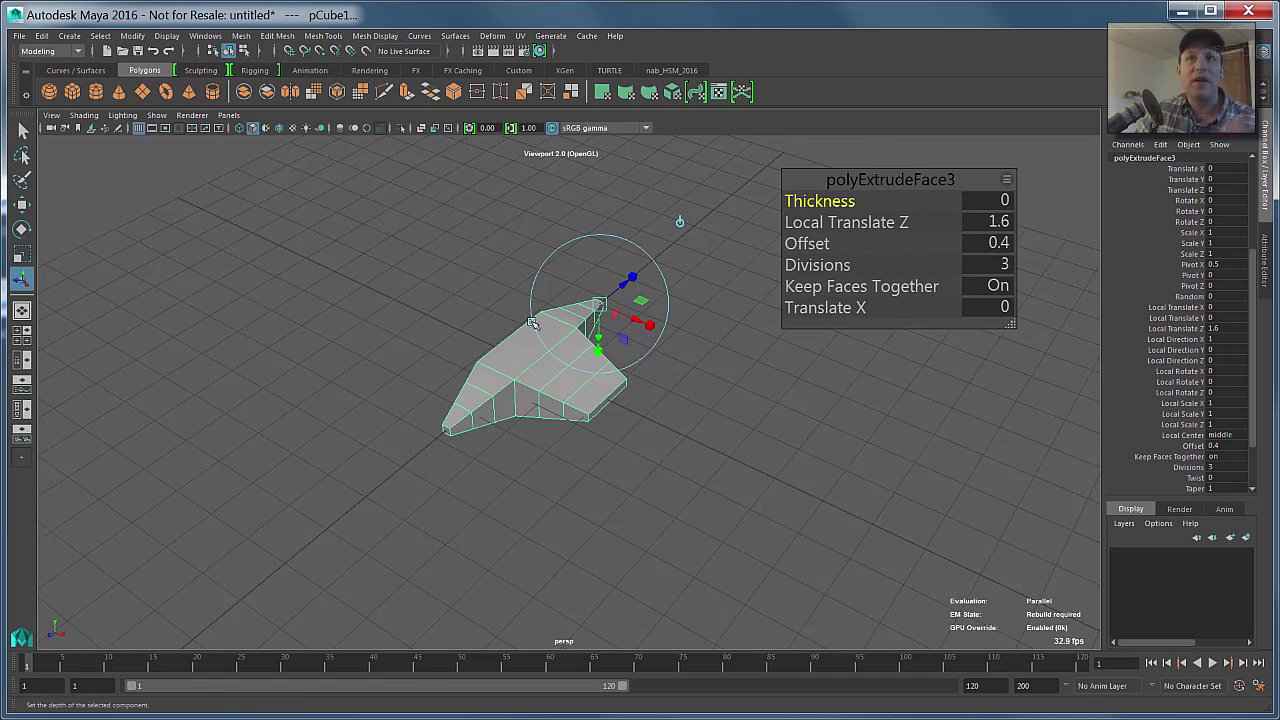
Step: Deselect the mesh and draw a wavy CV curve from beside it out past the edge of the grid
click(276, 218)
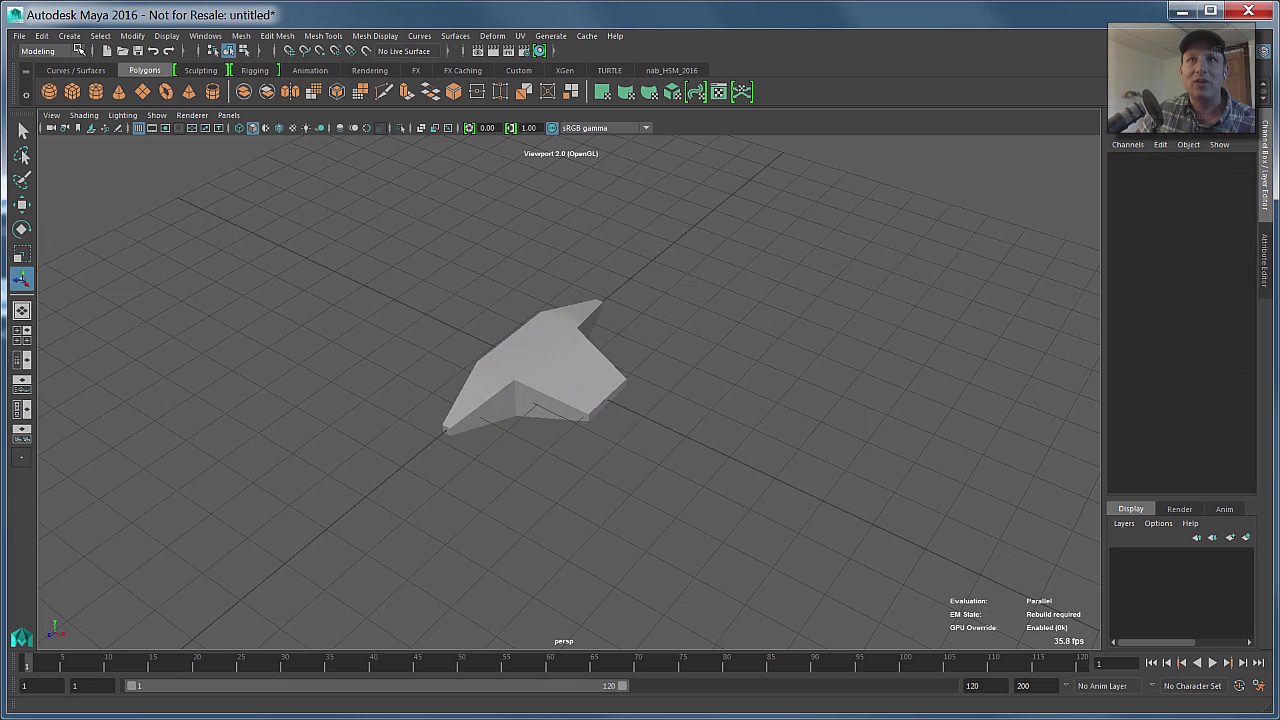
click(69, 35)
mouse_move(134, 127)
click(303, 147)
alt+drag(531, 294, 385, 396)
click(411, 427)
click(640, 391)
click(690, 356)
click(915, 404)
click(1043, 589)
alt+middle_drag(850, 414, 410, 375)
click(820, 393)
click(912, 402)
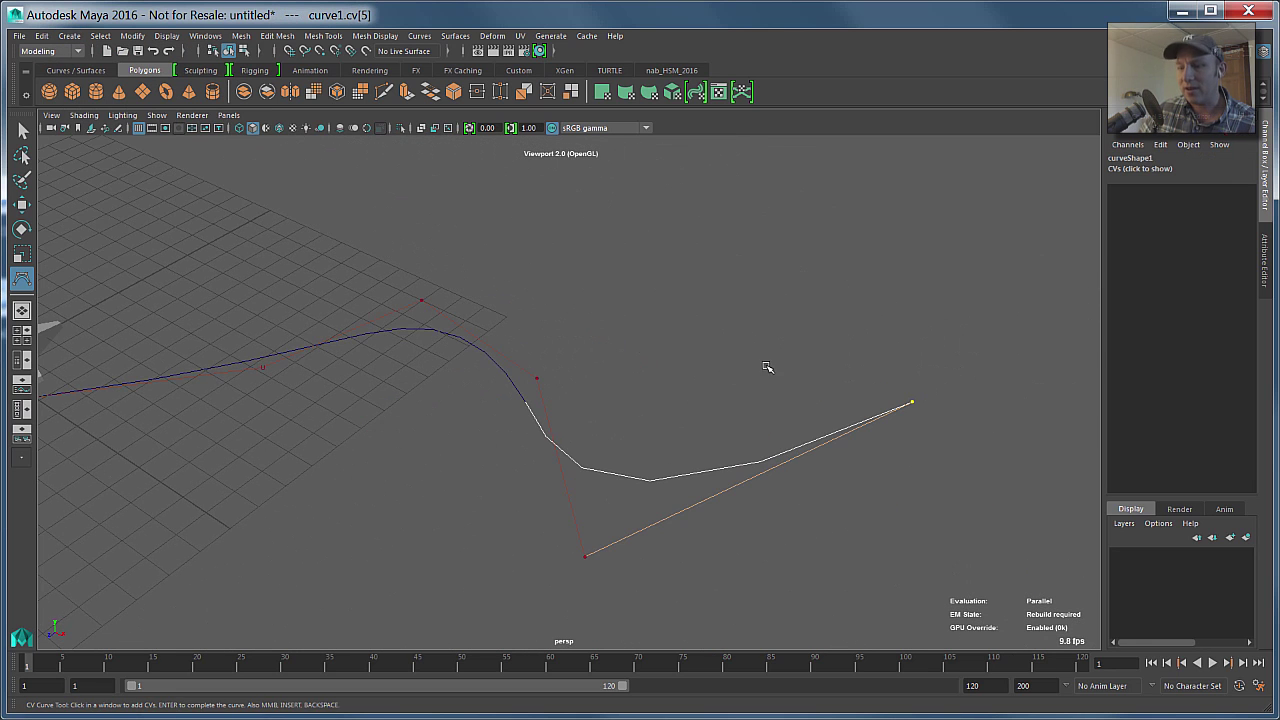
key(Return)
alt+drag(656, 365, 557, 370)
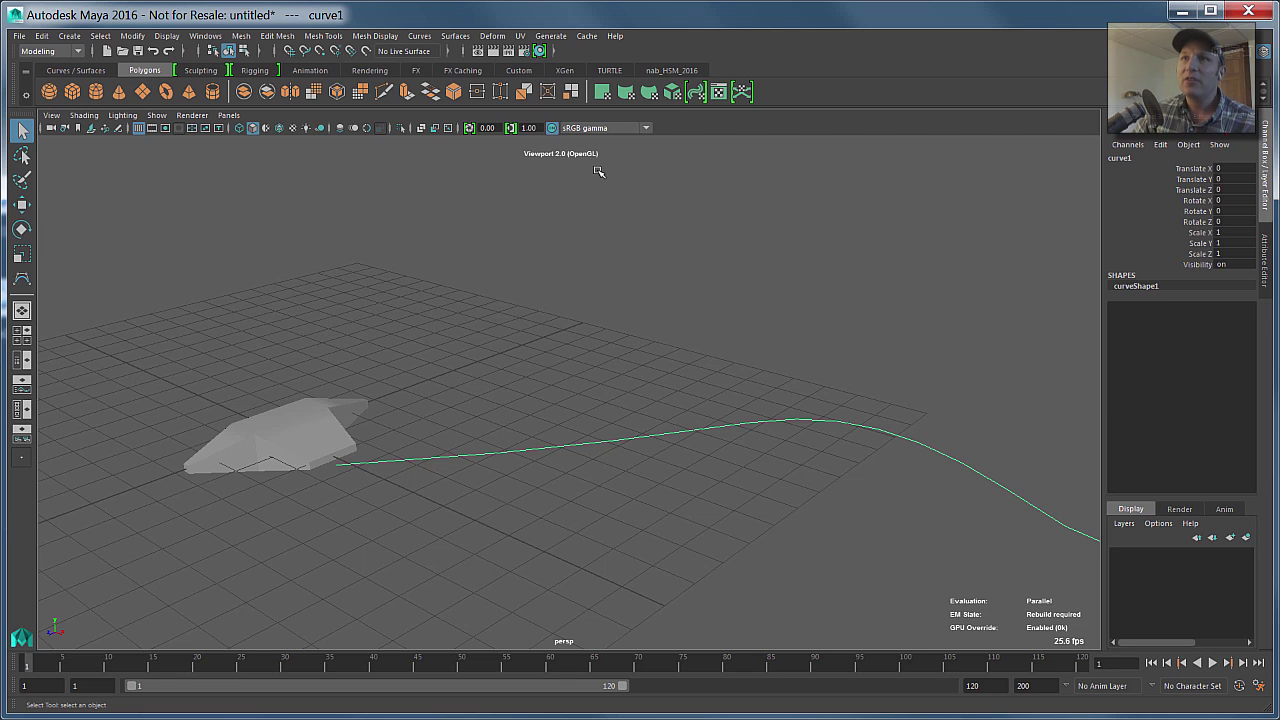
Step: Search the menu items for "attach*" to locate the motion path command, and close the search window
click(615, 37)
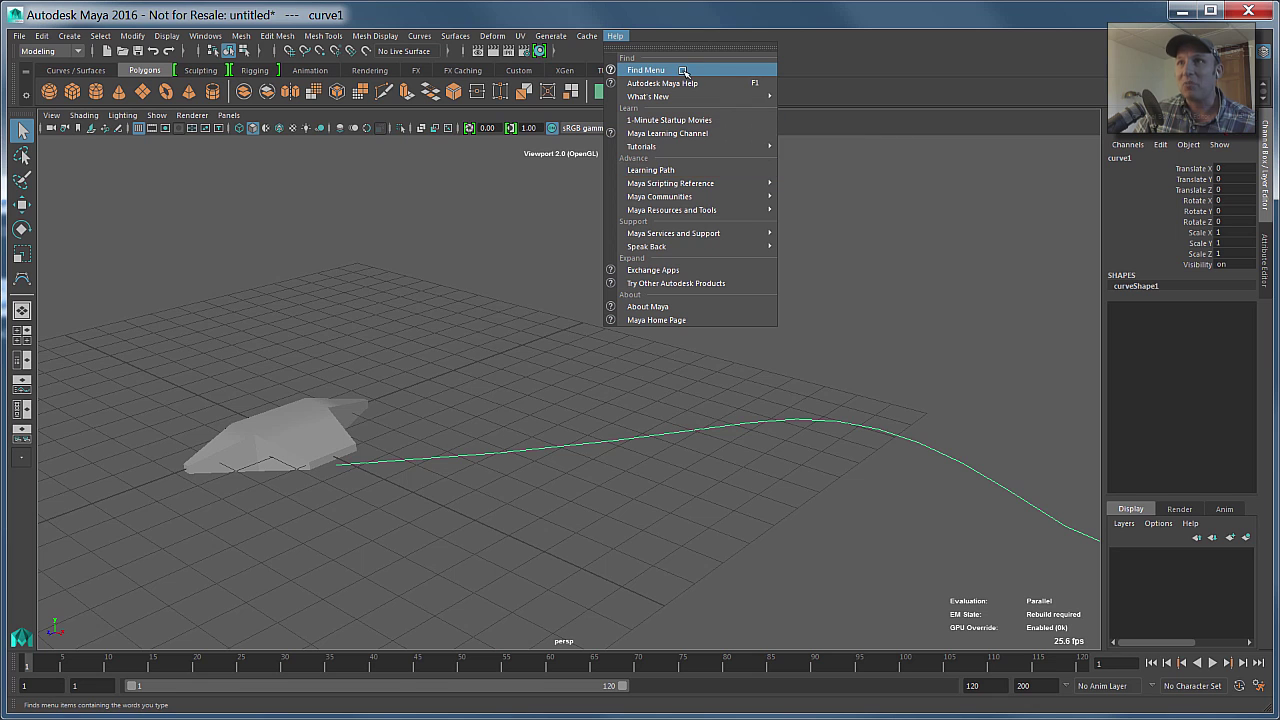
click(652, 71)
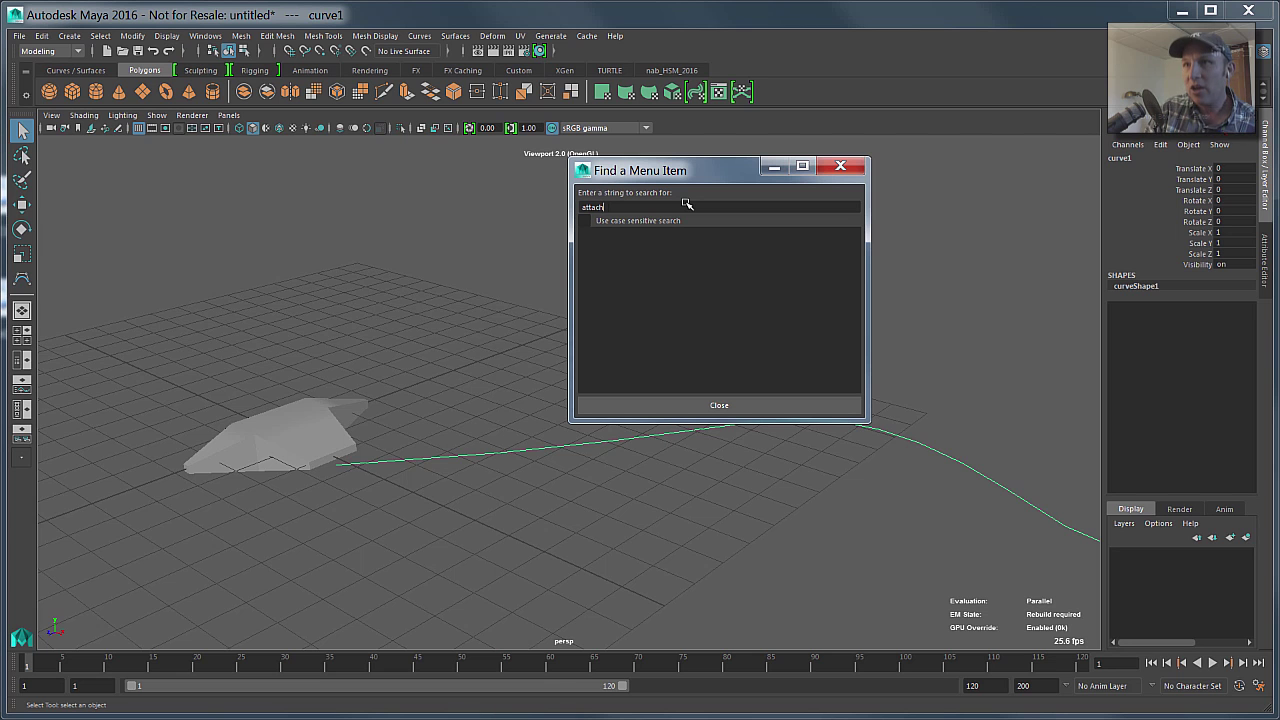
key(Return)
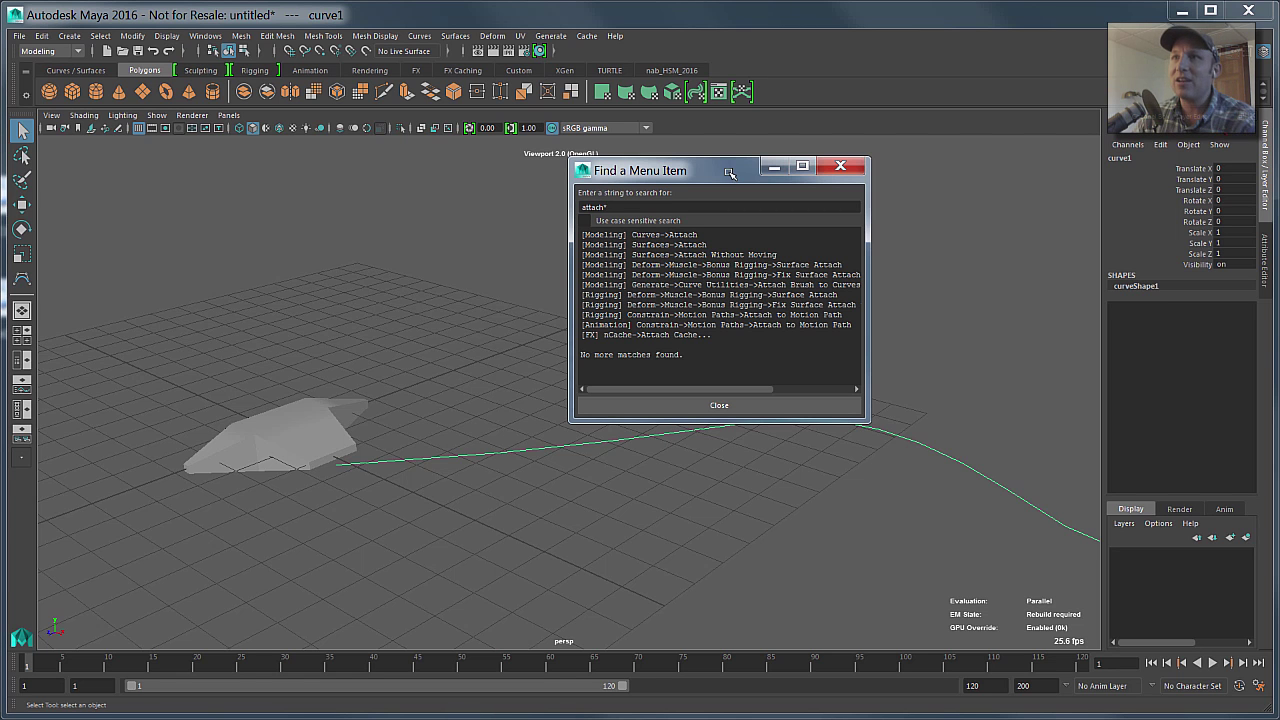
drag(739, 171, 879, 138)
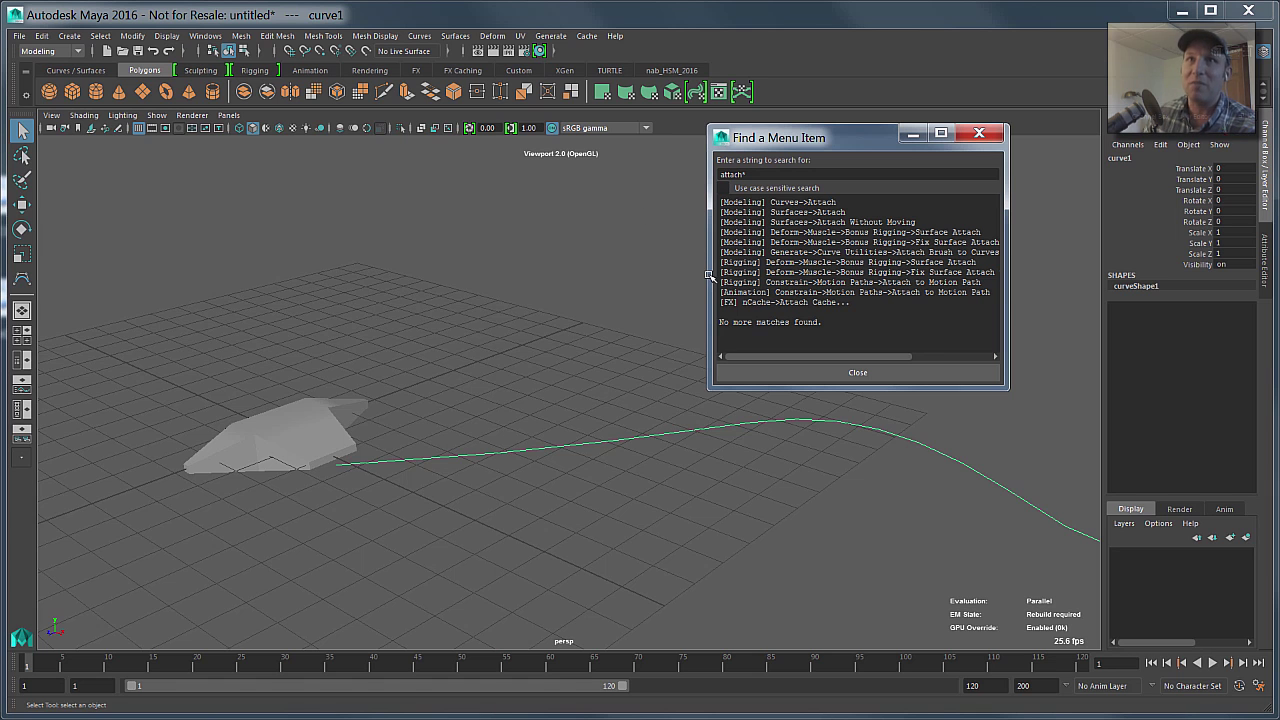
click(979, 133)
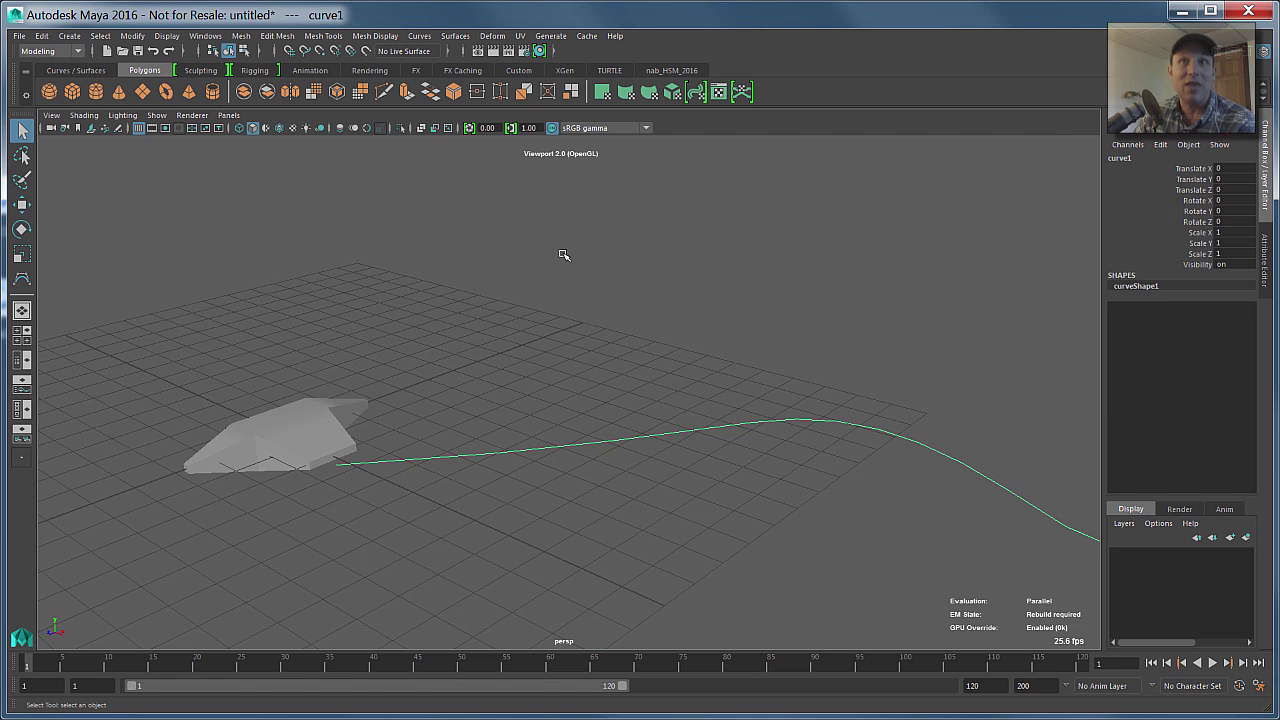
Step: Switch to the Animation menu set and attach the mesh to the curve as a motion path
click(45, 51)
click(38, 92)
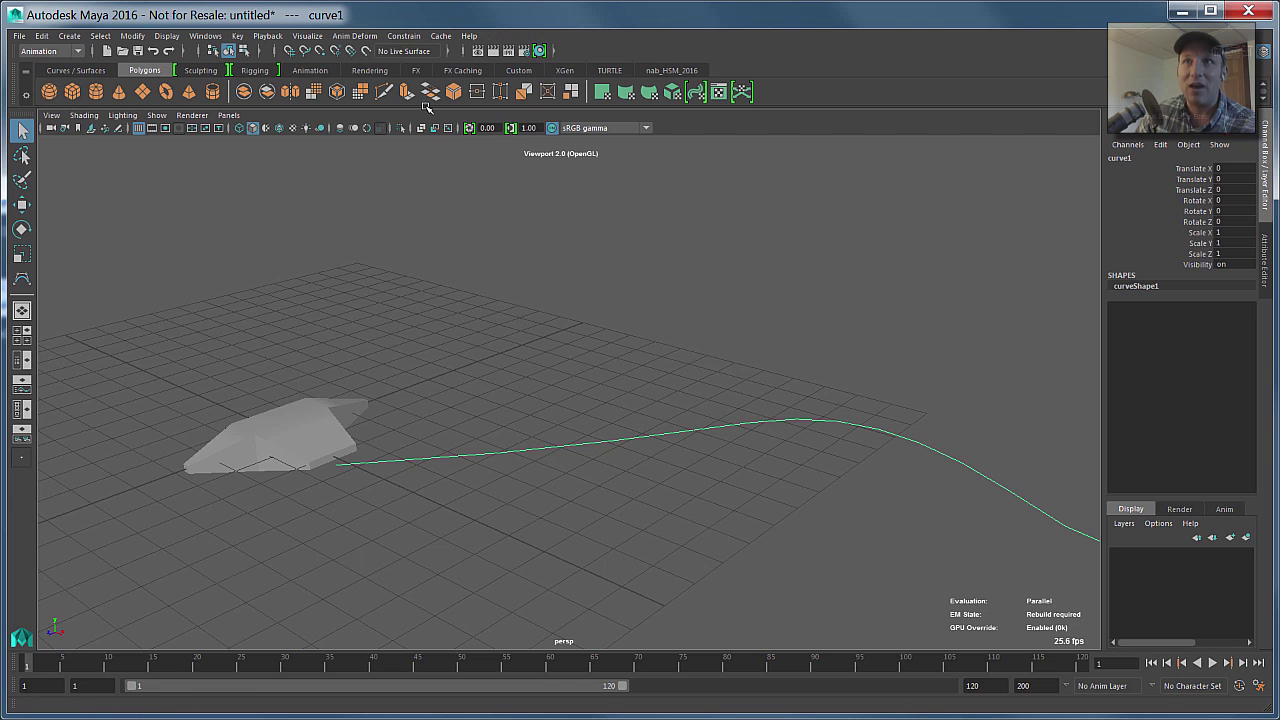
click(339, 407)
shift+click(561, 458)
click(404, 36)
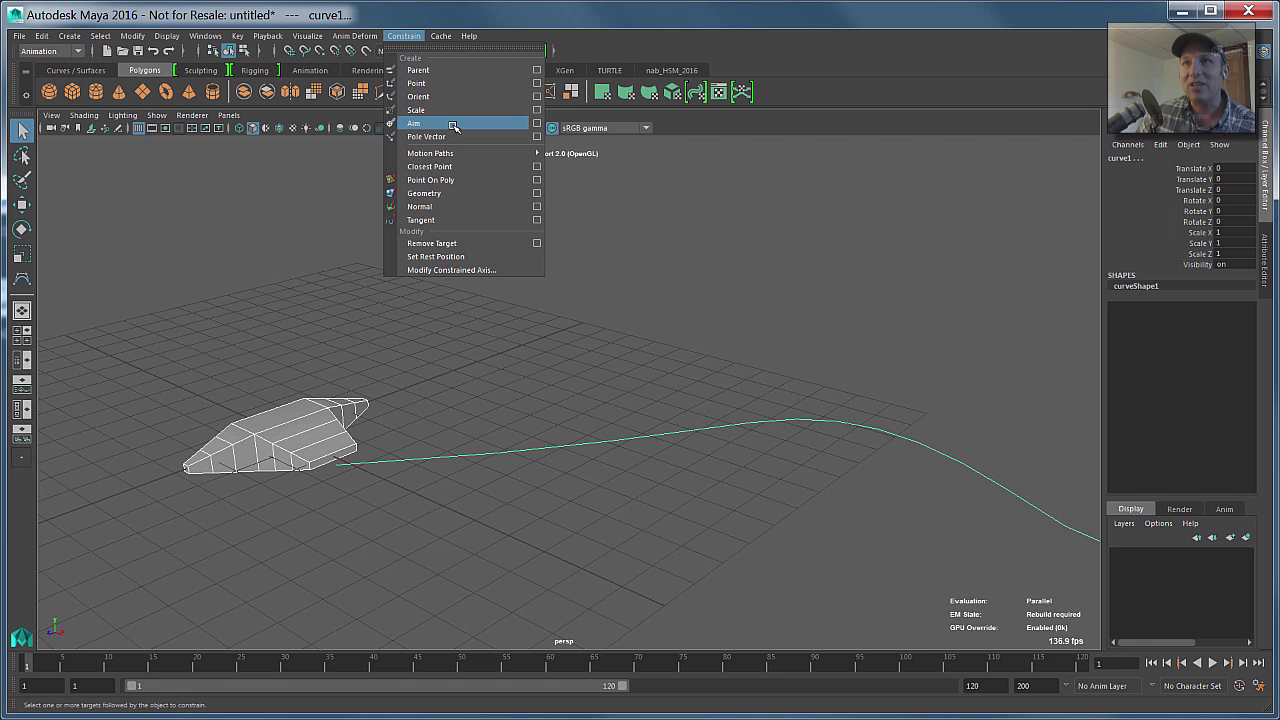
mouse_move(458, 156)
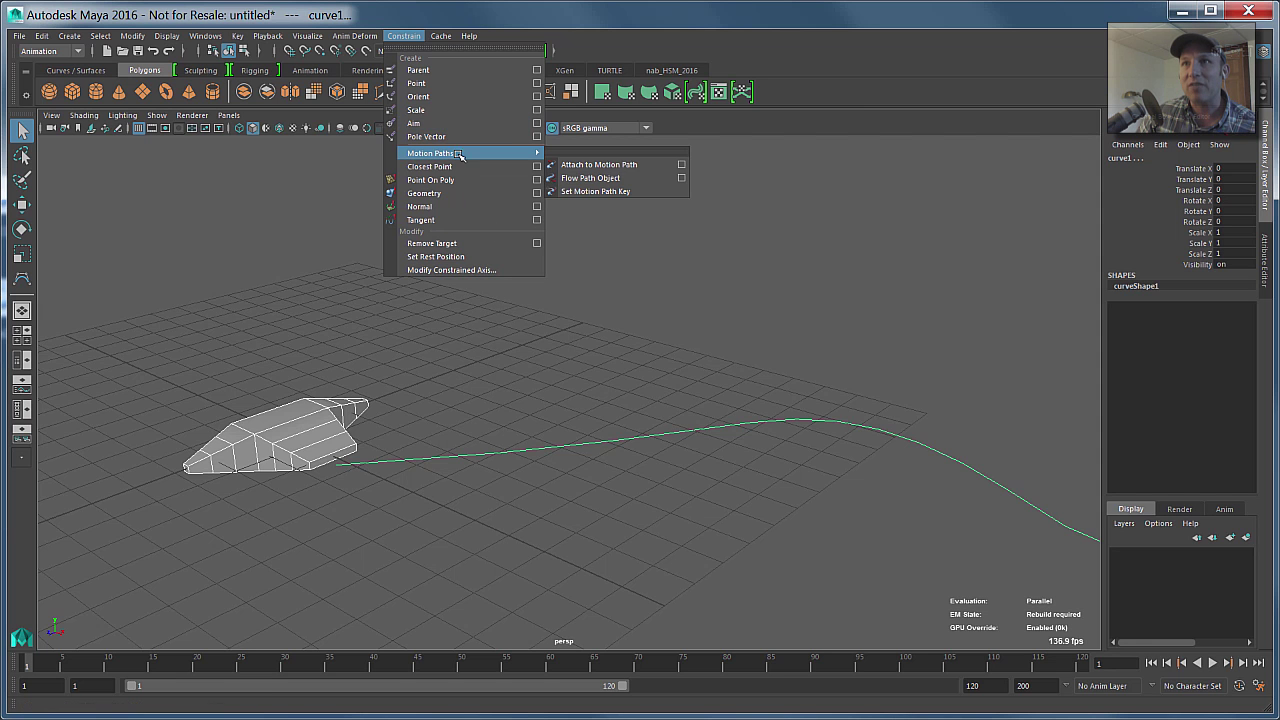
click(642, 170)
alt+right_drag(640, 362, 580, 394)
alt+middle_drag(920, 354, 757, 343)
alt+right_drag(757, 343, 553, 354)
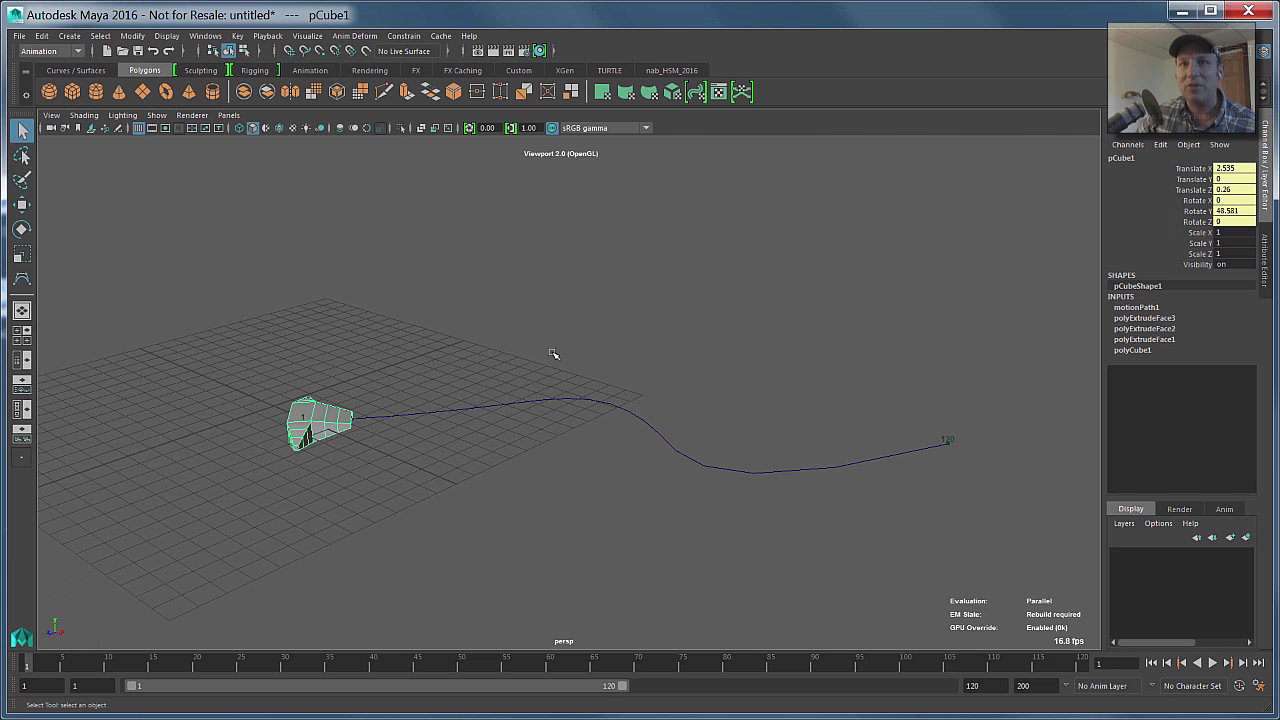
Step: Play back and stop the animation to check the mesh's movement along the curve
key(alt+v)
key(alt+v)
alt+drag(515, 514, 616, 390)
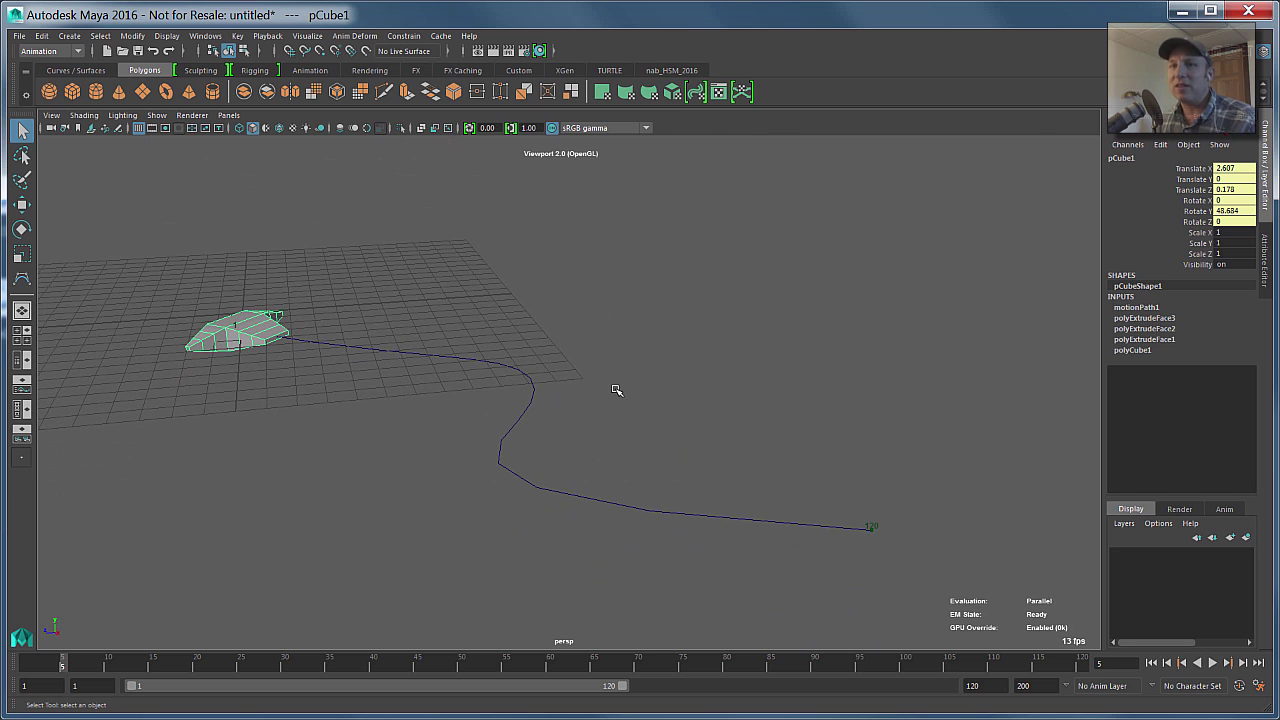